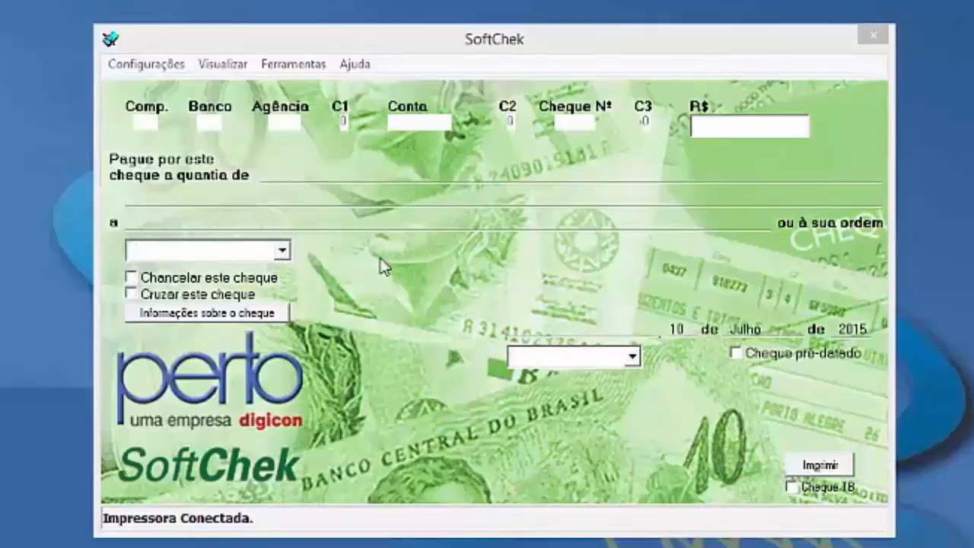
# - Enable printing of four-digit years, asterisk fill in the written amount, cheque copy, text on the cheque's back, and bold in the SoftChek settings
pyautogui.click(691, 290)
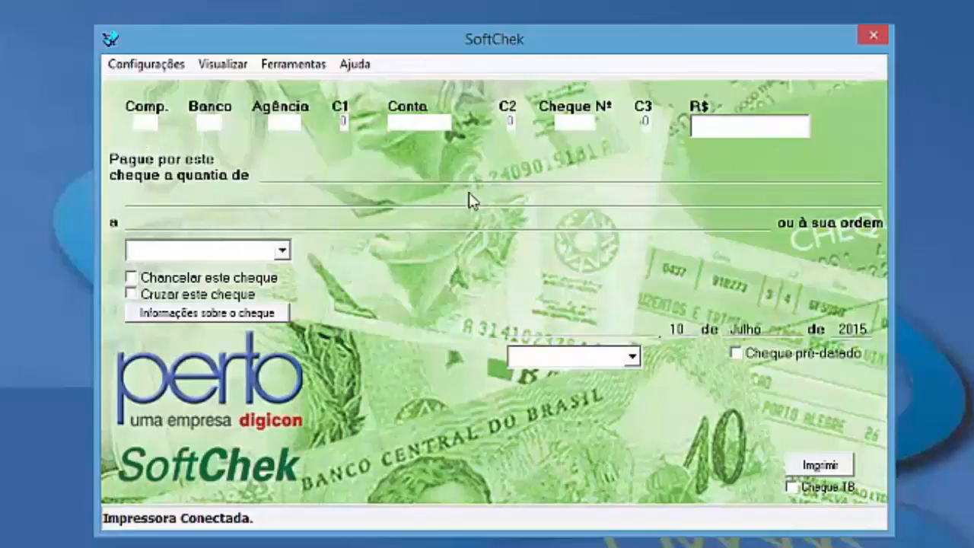
pyautogui.click(145, 71)
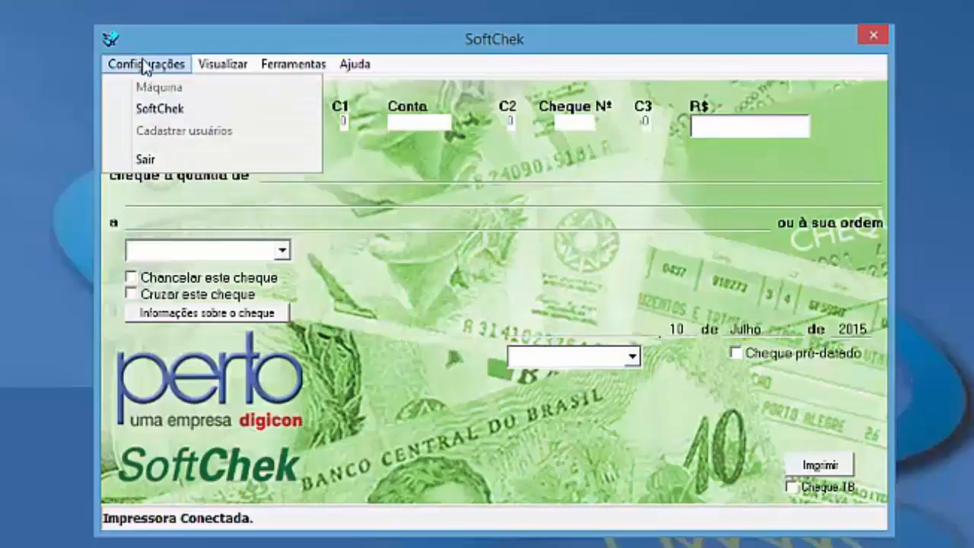
pyautogui.click(150, 114)
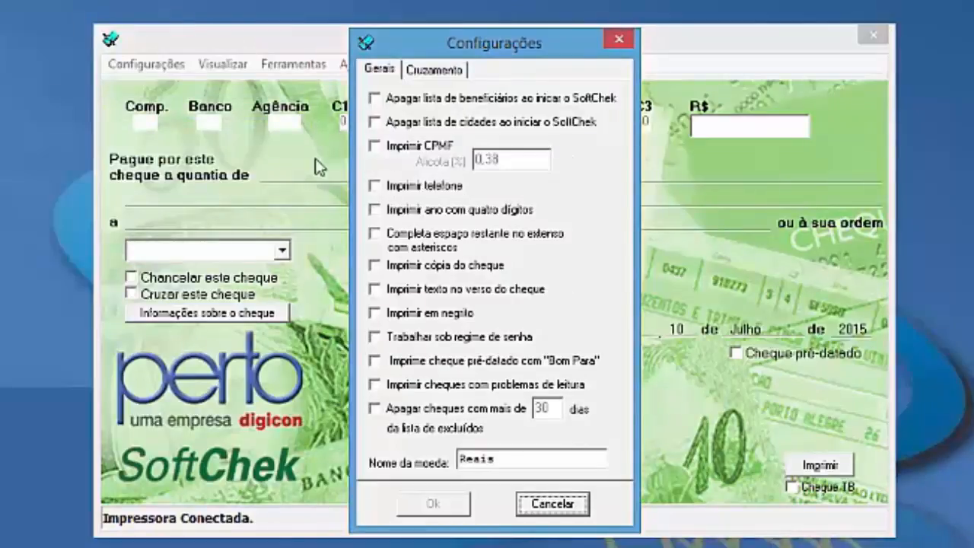
pyautogui.click(373, 210)
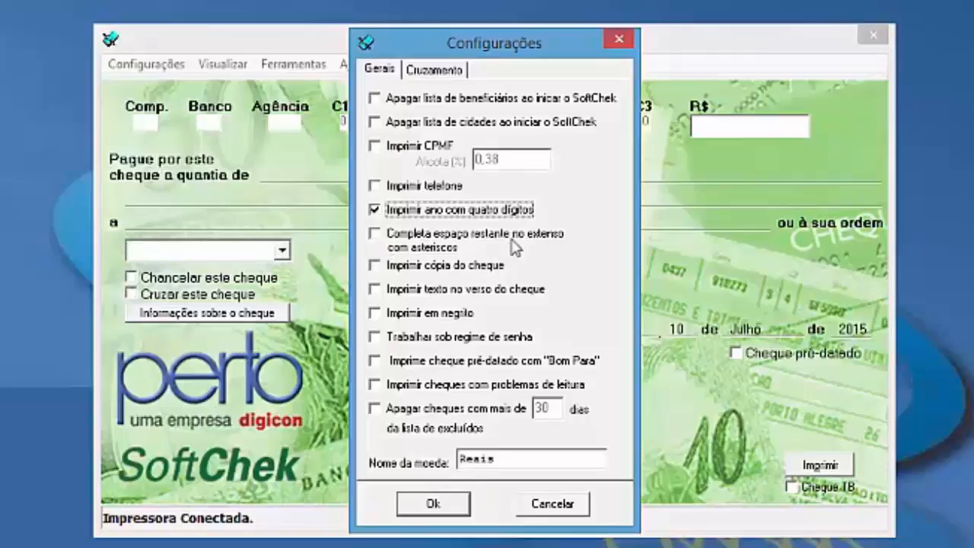
pyautogui.click(374, 234)
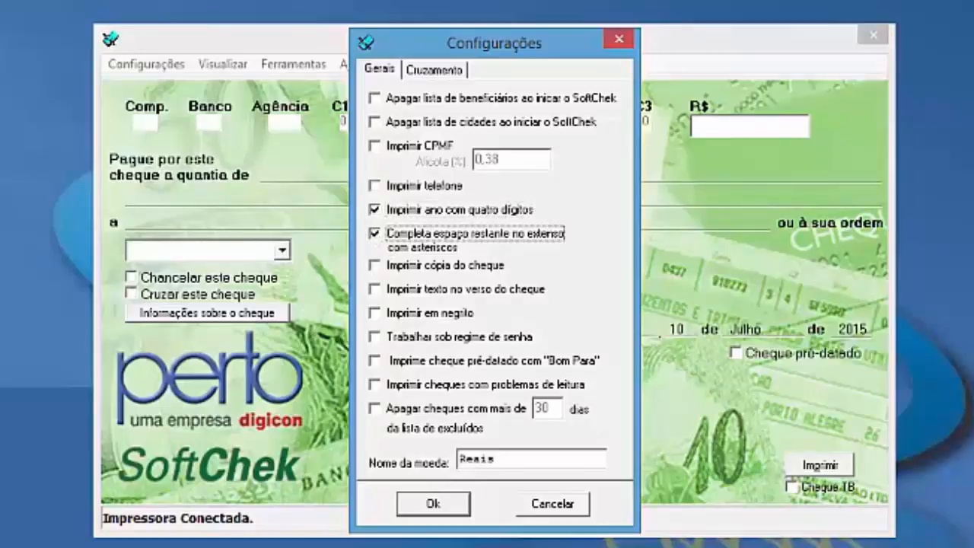
pyautogui.click(374, 266)
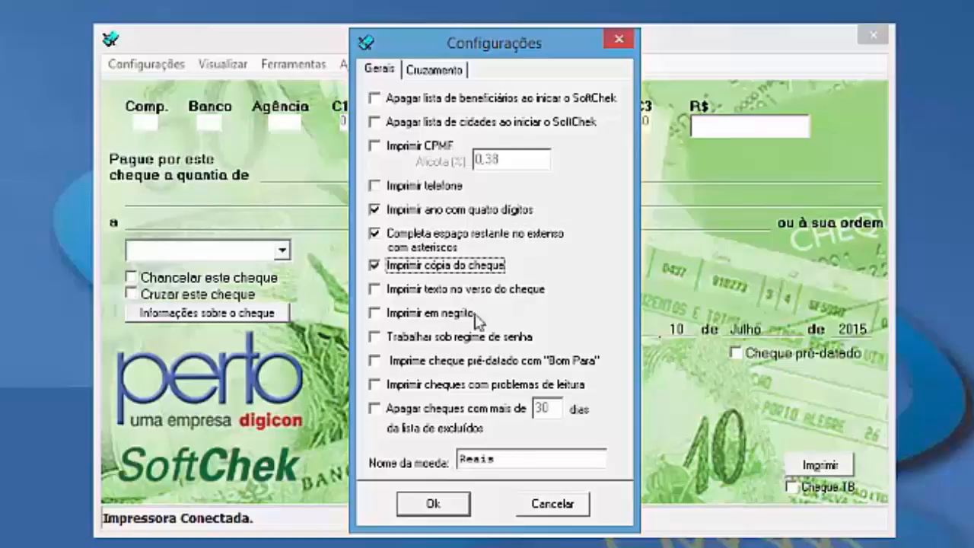
pyautogui.click(377, 292)
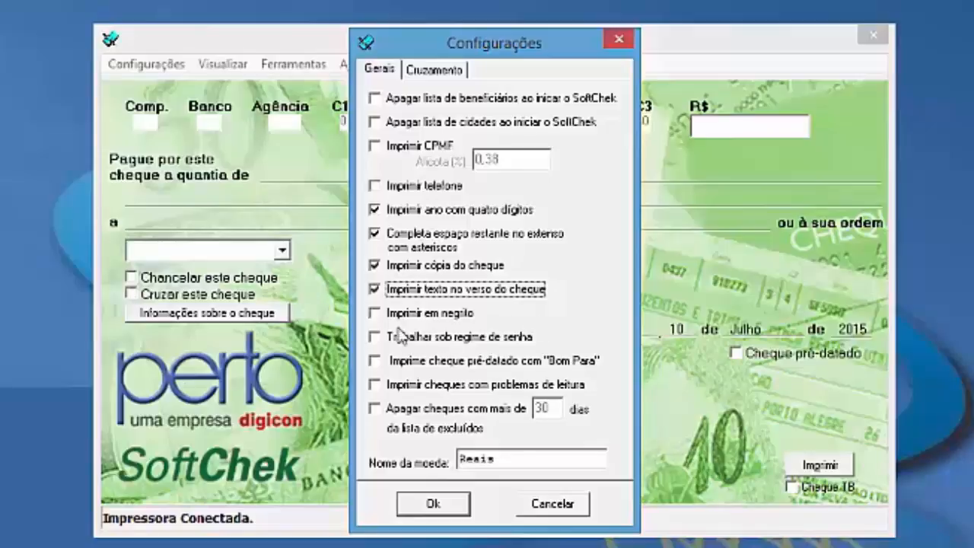
pyautogui.click(376, 315)
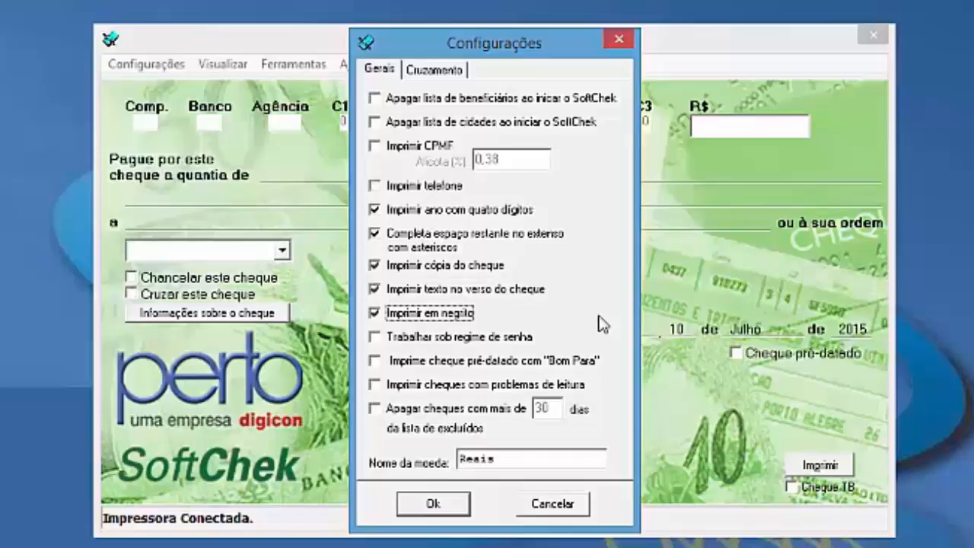
pyautogui.click(436, 508)
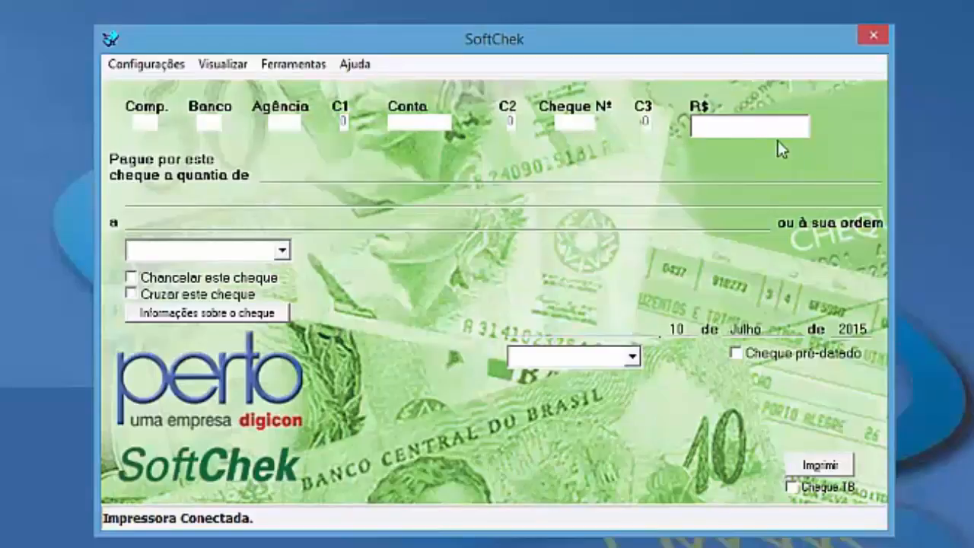
# - Enter a cheque amount of 123456,00 reais and "Dkal impressora de cheques" as the payee
pyautogui.click(734, 128)
pyautogui.write('123456')
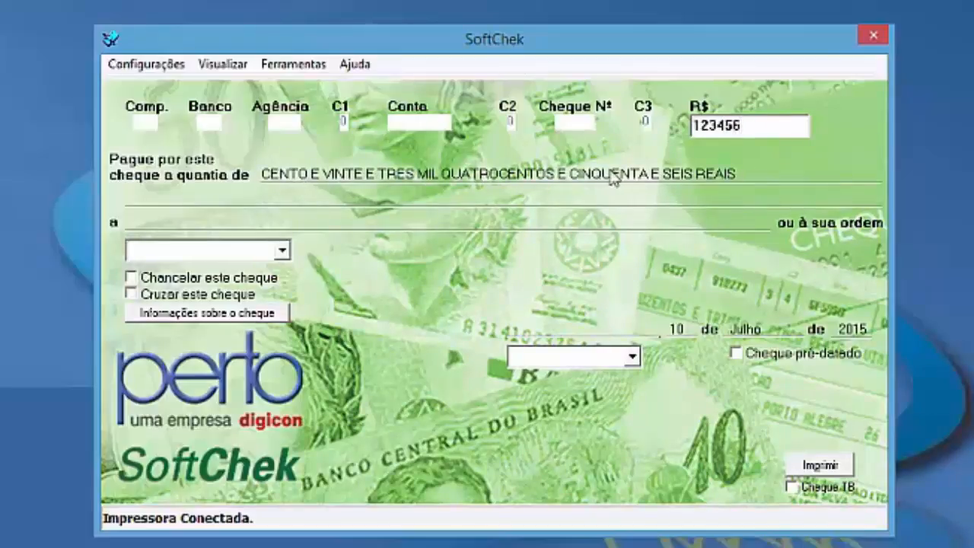
pyautogui.press('Tab')
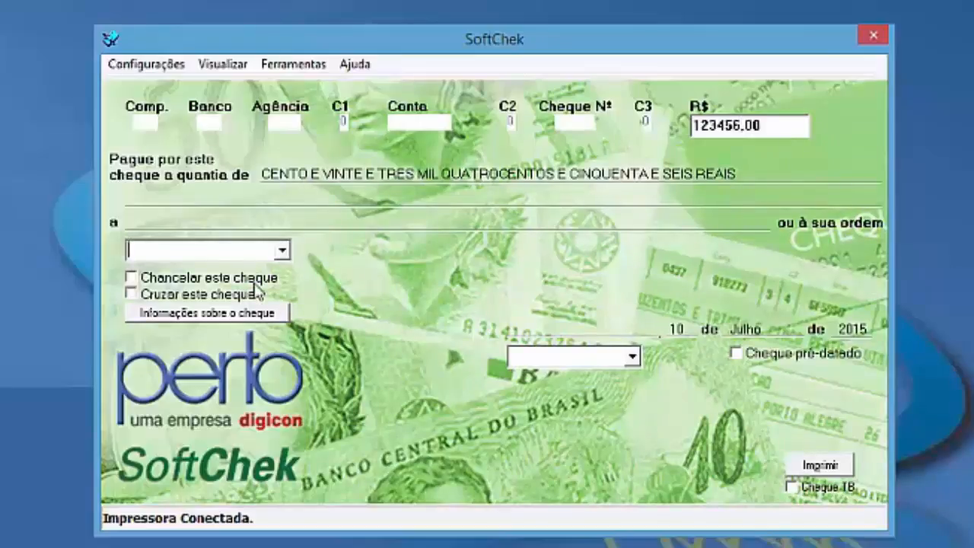
pyautogui.write('Dkal')
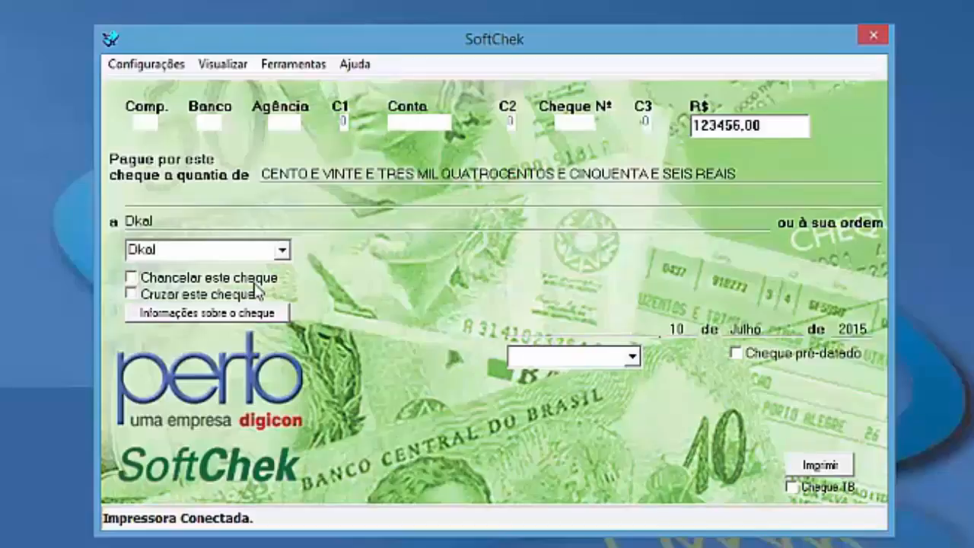
pyautogui.write(' impresso')
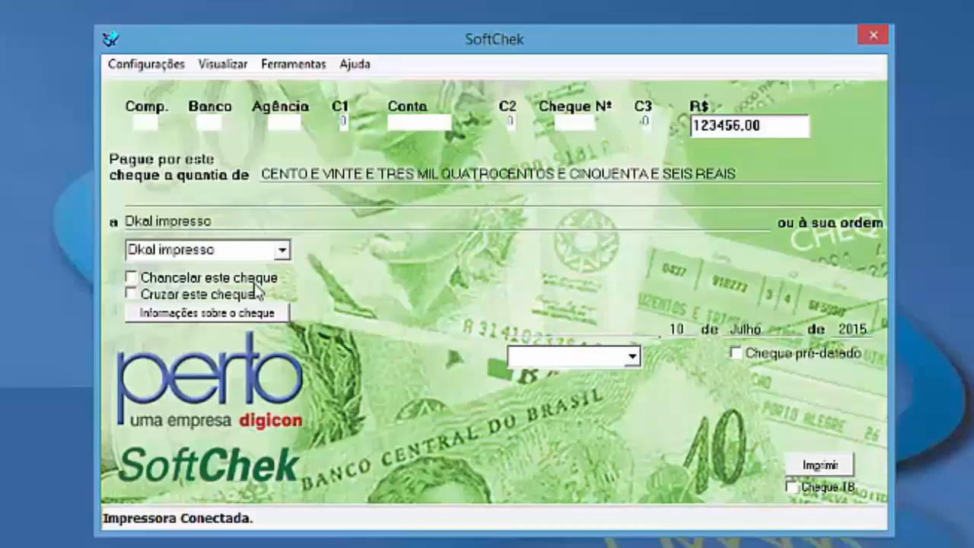
pyautogui.write('ra')
pyautogui.write('de cheques')
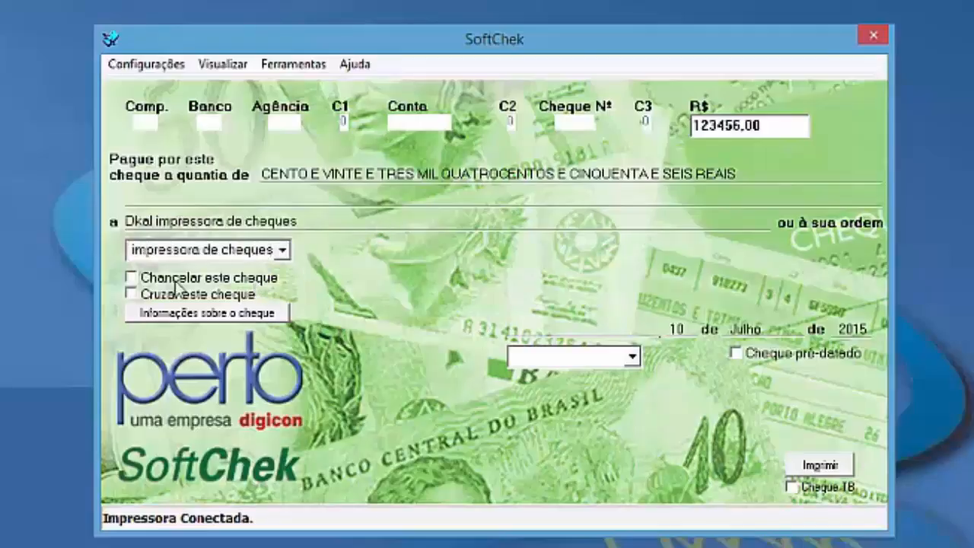
# - Mark the cheque as crossed, leave the "Chancelar este cheque" option off, and enter "sao paulo" as the city
pyautogui.click(130, 277)
pyautogui.click(132, 294)
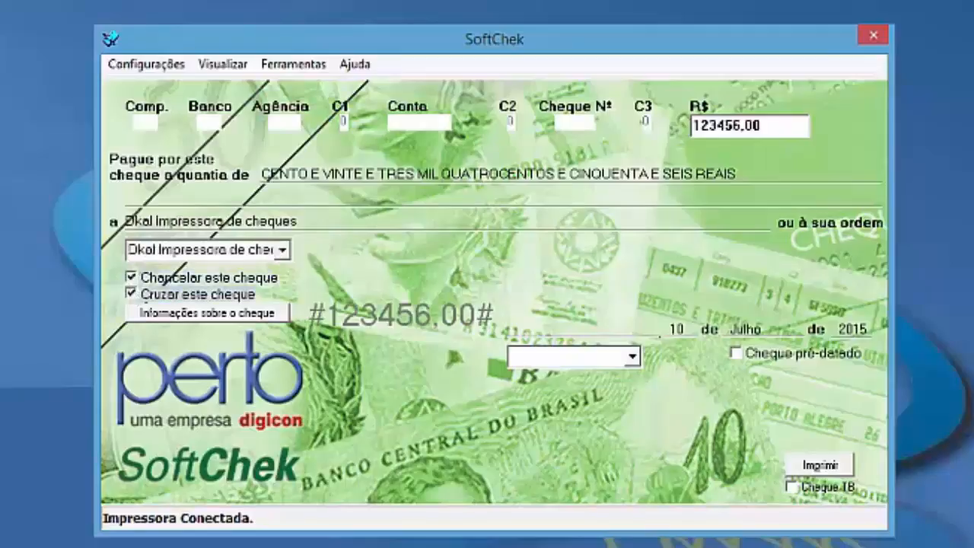
pyautogui.click(130, 279)
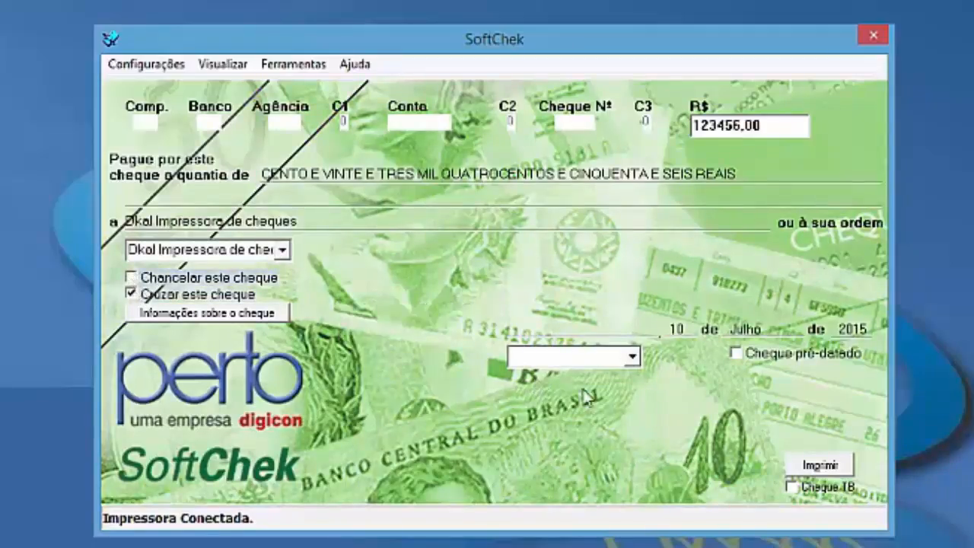
pyautogui.click(576, 358)
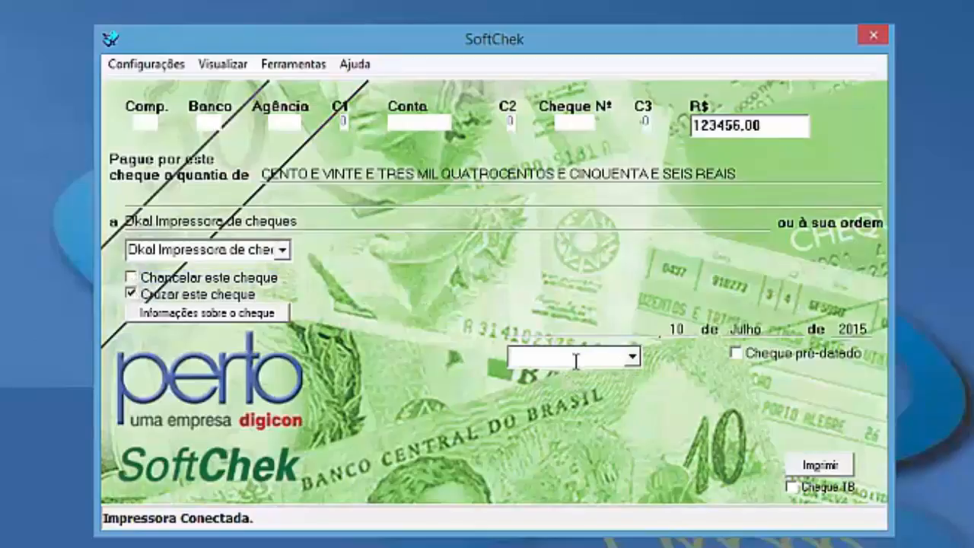
pyautogui.write('sao paulo')
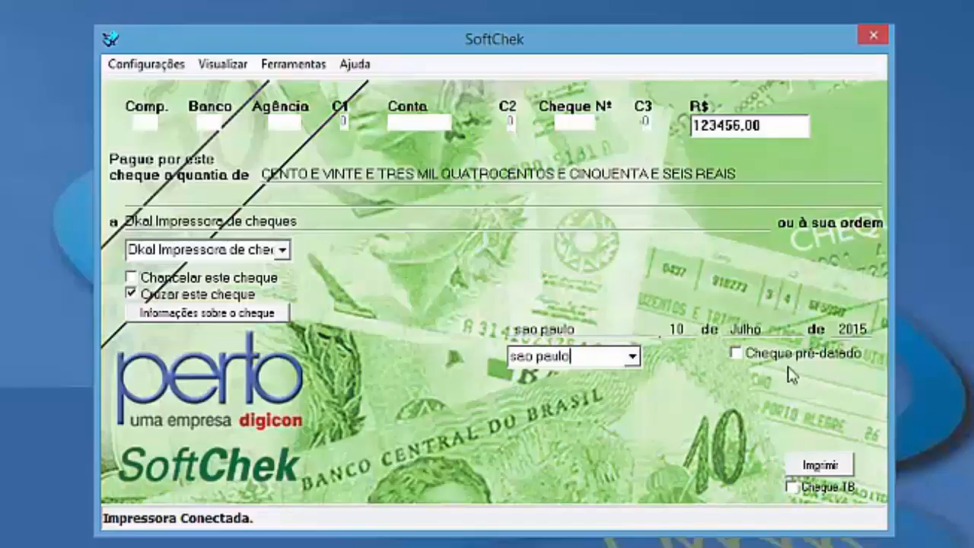
# - Make the cheque pre-dated for day 20 of each month, with the first cheque dated 20/07/15
pyautogui.click(735, 353)
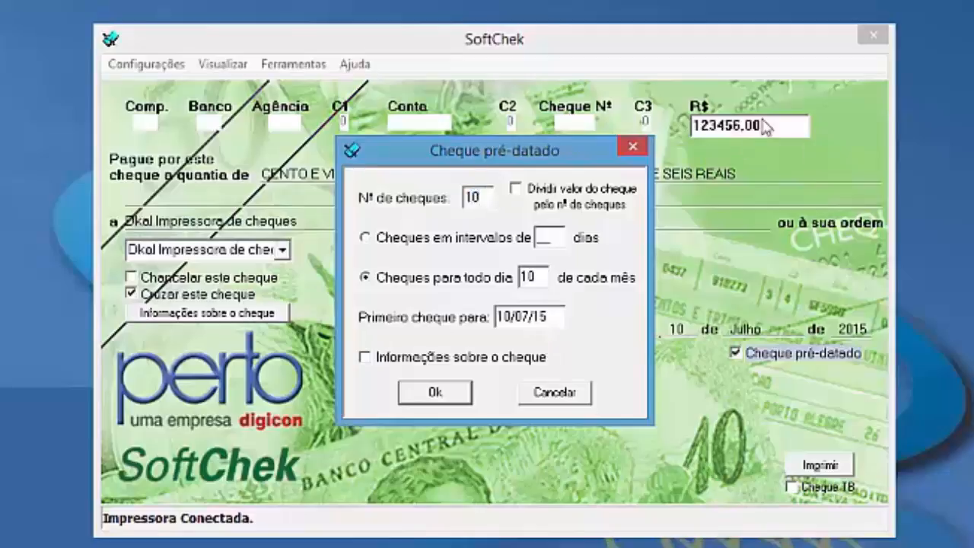
pyautogui.click(553, 318)
pyautogui.click(478, 204)
pyautogui.click(516, 190)
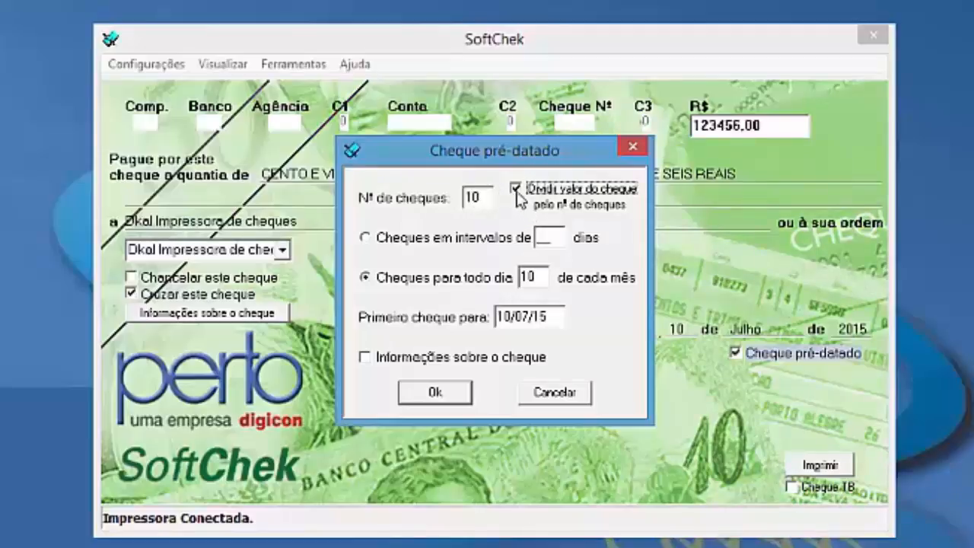
pyautogui.click(516, 190)
pyautogui.hotkey('shift', 'Tab')
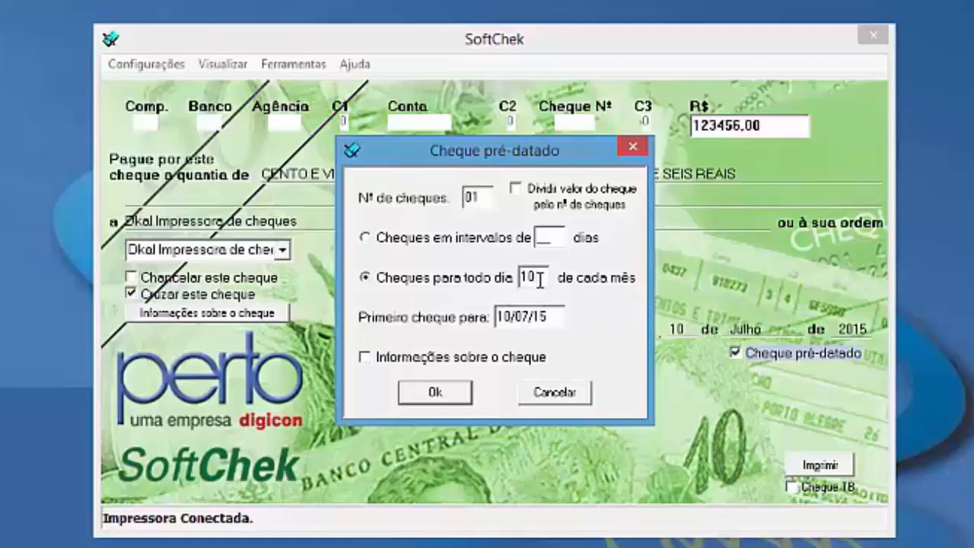
pyautogui.moveTo(538, 281); pyautogui.dragTo(461, 279)
pyautogui.click(524, 319)
# - Set the number of pre-dated cheques to 10 and divide the cheque value by that number
pyautogui.doubleClick(466, 196)
pyautogui.write('10')
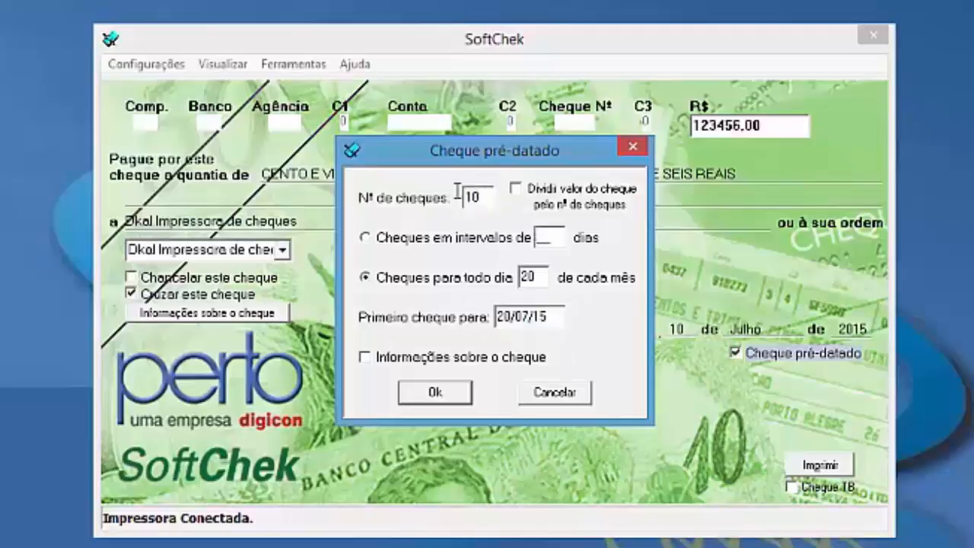
pyautogui.click(516, 189)
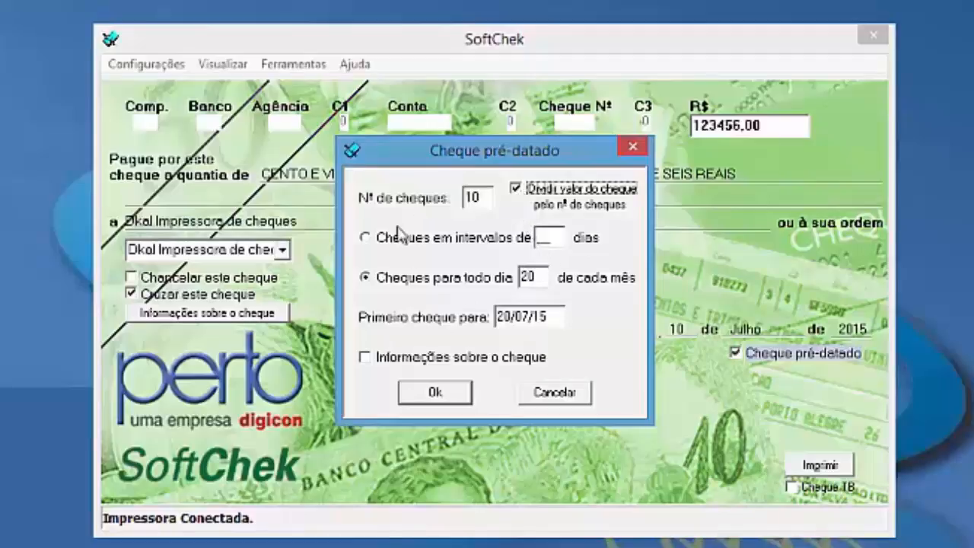
# - Try cheque intervals of 30, 45 and 20 days, and switch back to a fixed day of each month
pyautogui.click(368, 236)
pyautogui.click(367, 237)
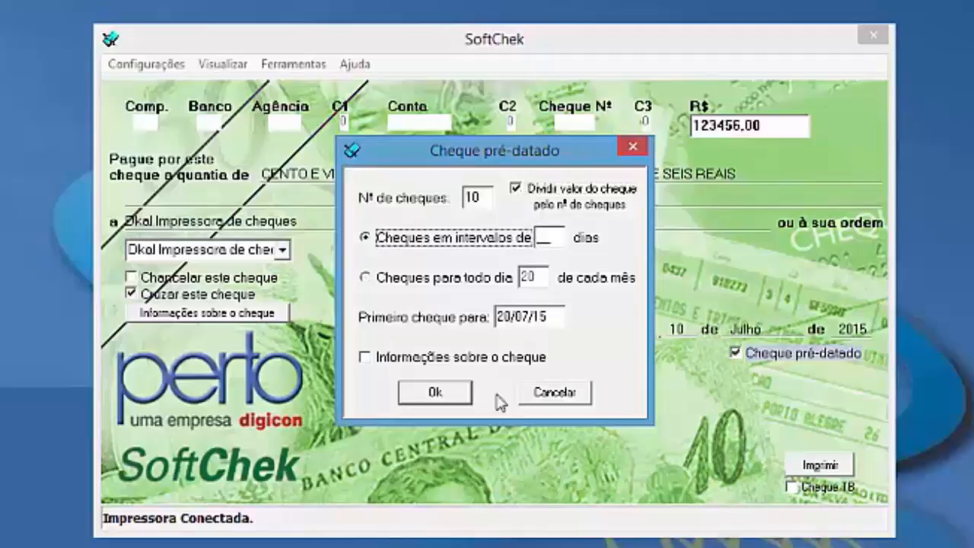
pyautogui.click(556, 237)
pyautogui.write('30')
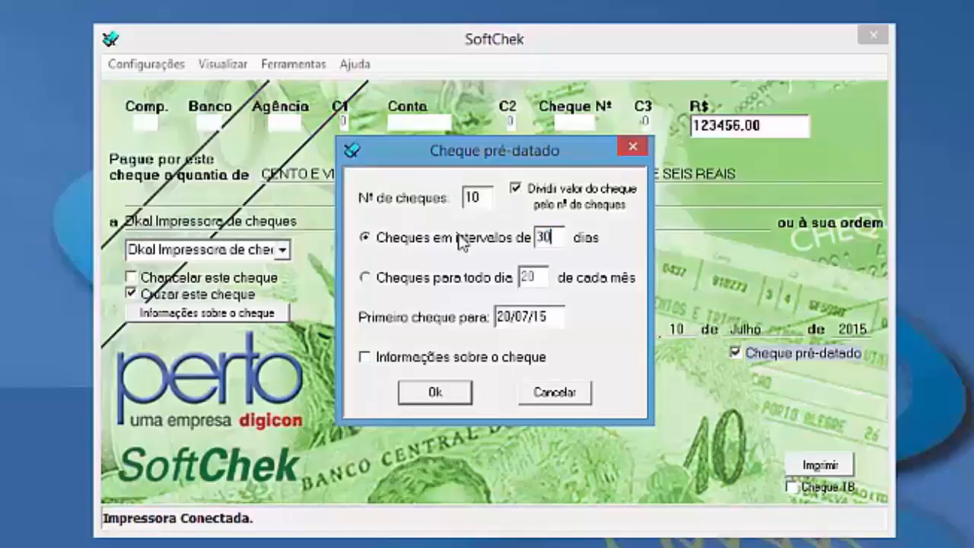
pyautogui.doubleClick(557, 231)
pyautogui.write('45')
pyautogui.hotkey('shift', 'Home')
pyautogui.write('20')
pyautogui.click(367, 279)
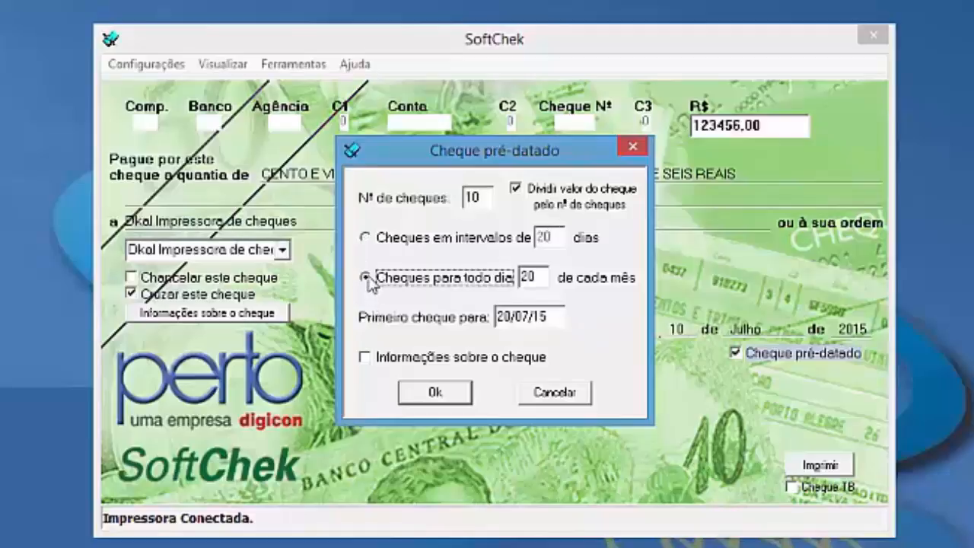
# - Set the number of pre-dated cheques to 01 and apply the pre-dating settings
pyautogui.doubleClick(473, 197)
pyautogui.write('01')
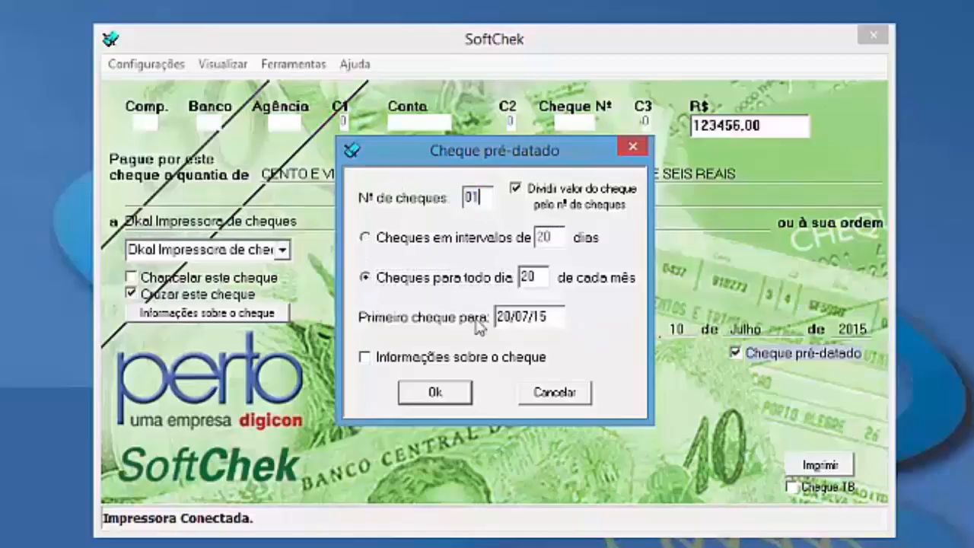
pyautogui.click(436, 393)
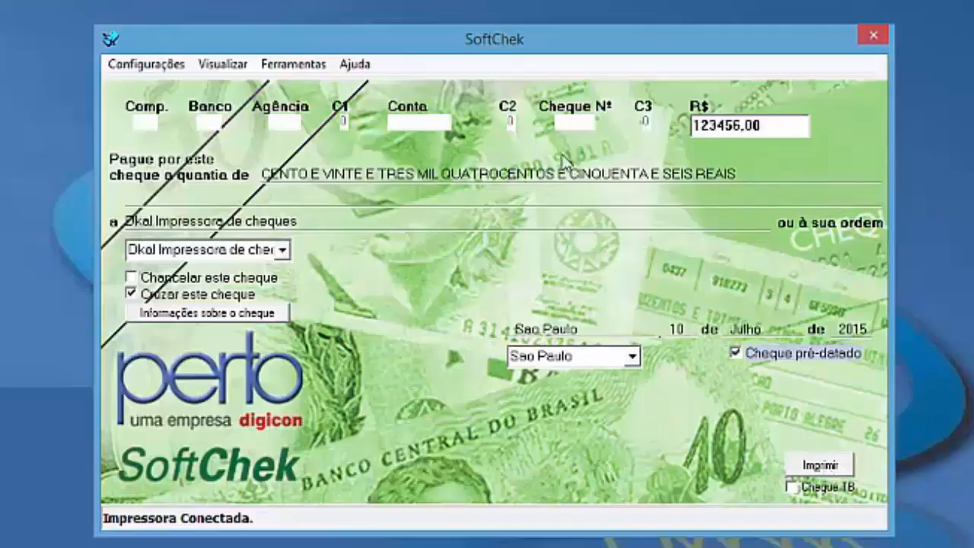
# - Start printing the cheque and dismiss the text entry for its back
pyautogui.click(822, 466)
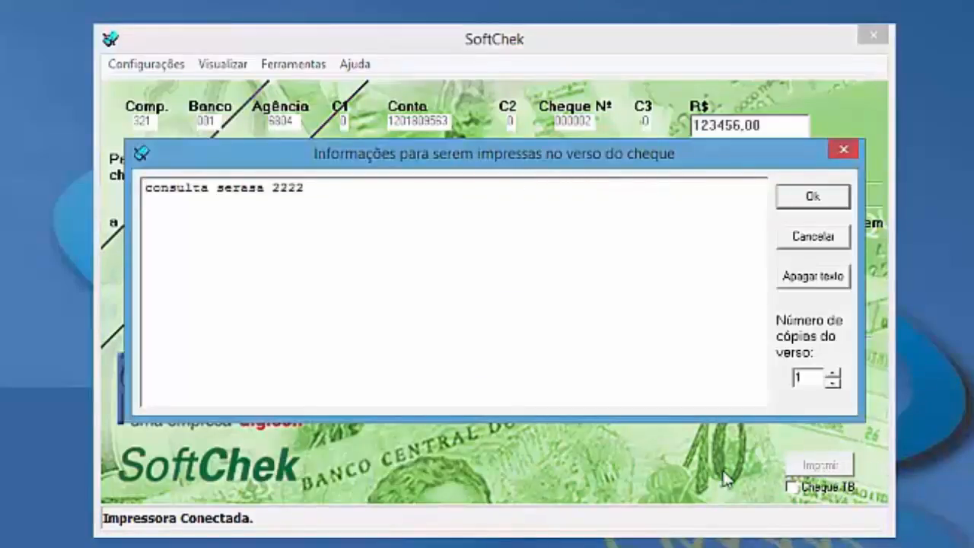
pyautogui.hotkey('ctrl', 'a')
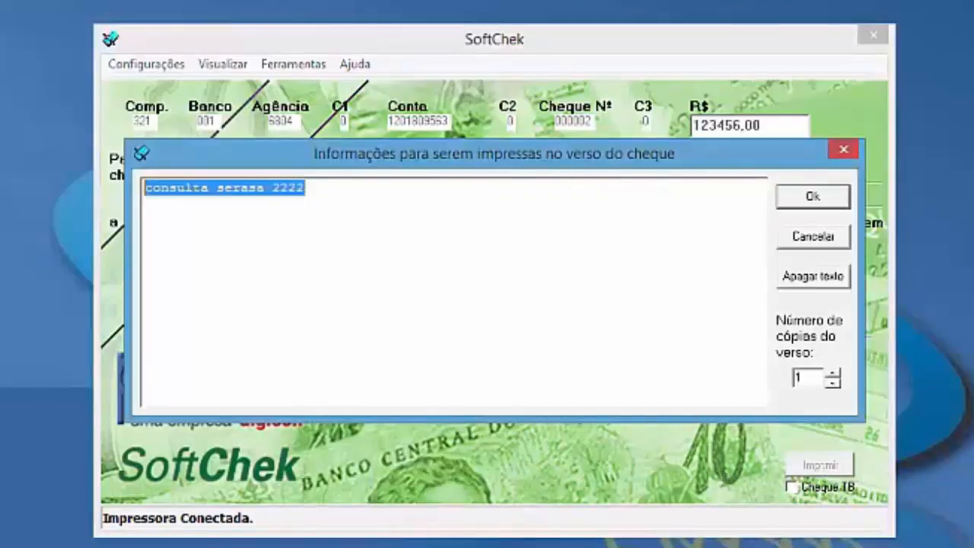
pyautogui.click(499, 353)
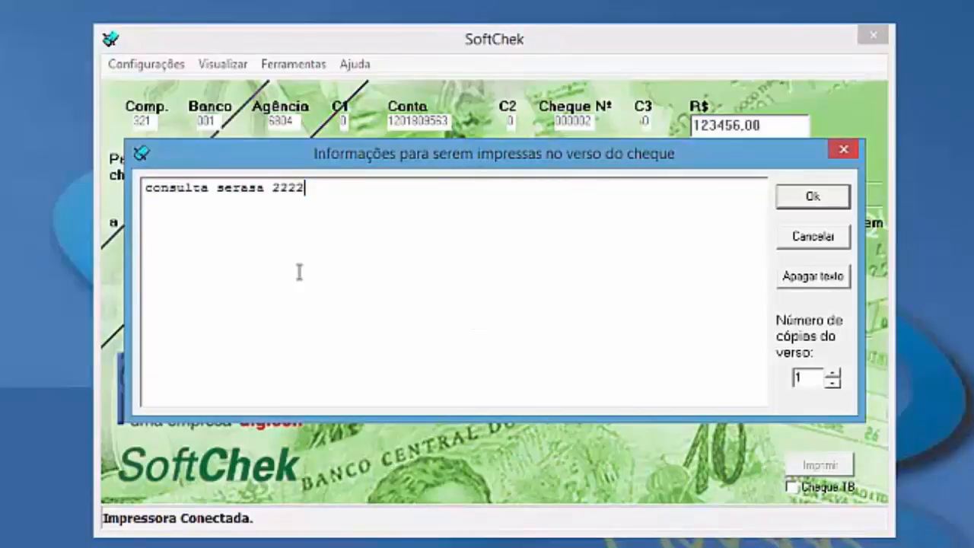
pyautogui.hotkey('ctrl', 'a')
pyautogui.click(520, 268)
pyautogui.click(805, 232)
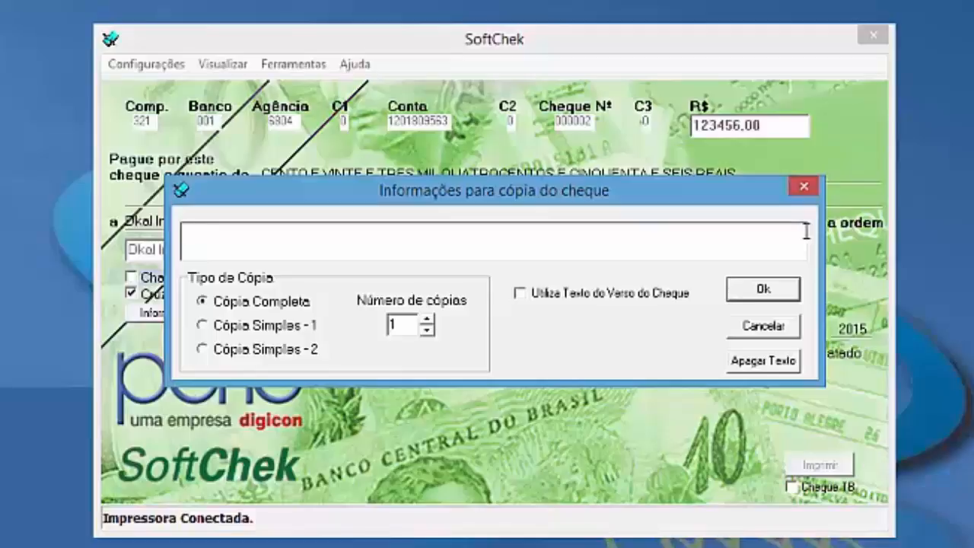
# - Enter "cheque 20/07/2015" as the cheque copy's information and confirm one complete copy
pyautogui.write('cheque 20/0')
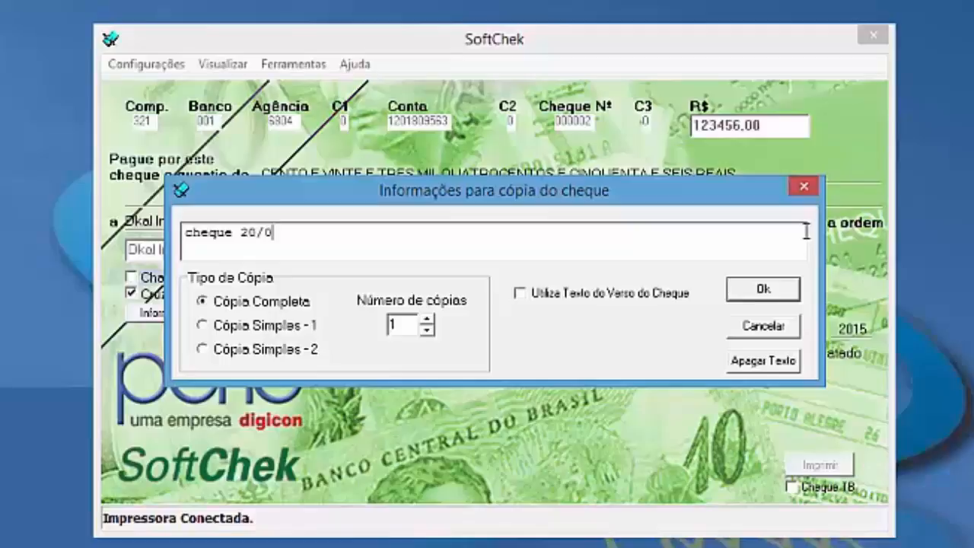
pyautogui.write('7/2015')
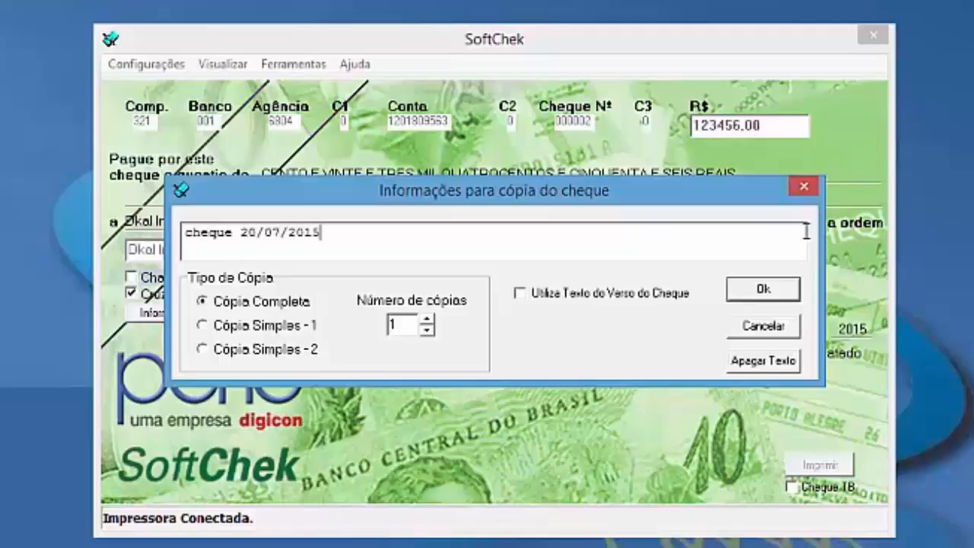
pyautogui.click(764, 292)
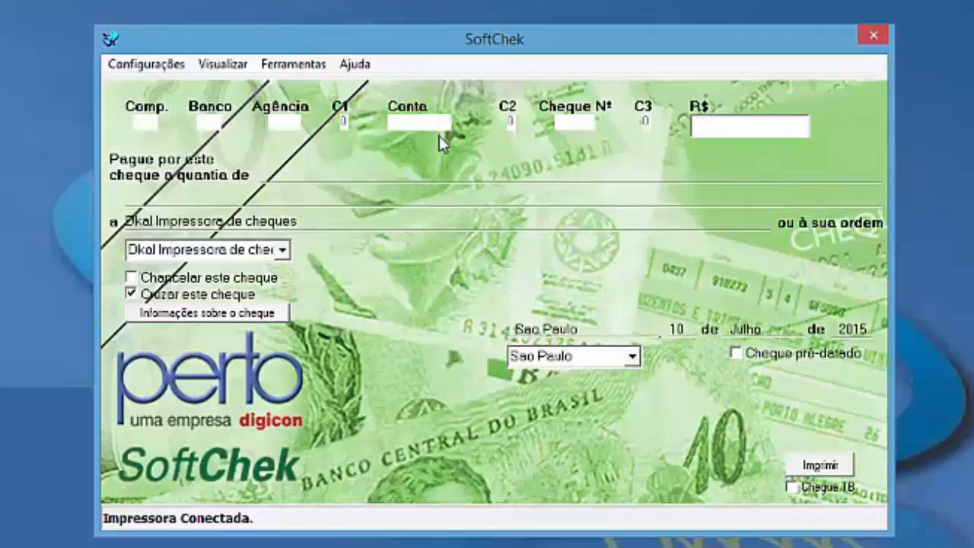
# - Open the list of filled-in normal cheques and review the printed cheque's columns through the beneficiary and telephone
pyautogui.click(223, 67)
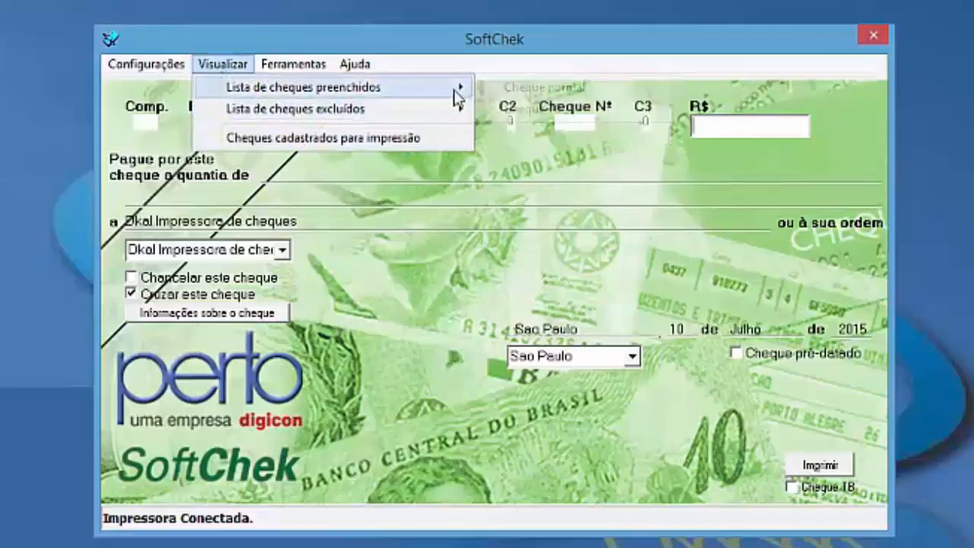
pyautogui.click(533, 87)
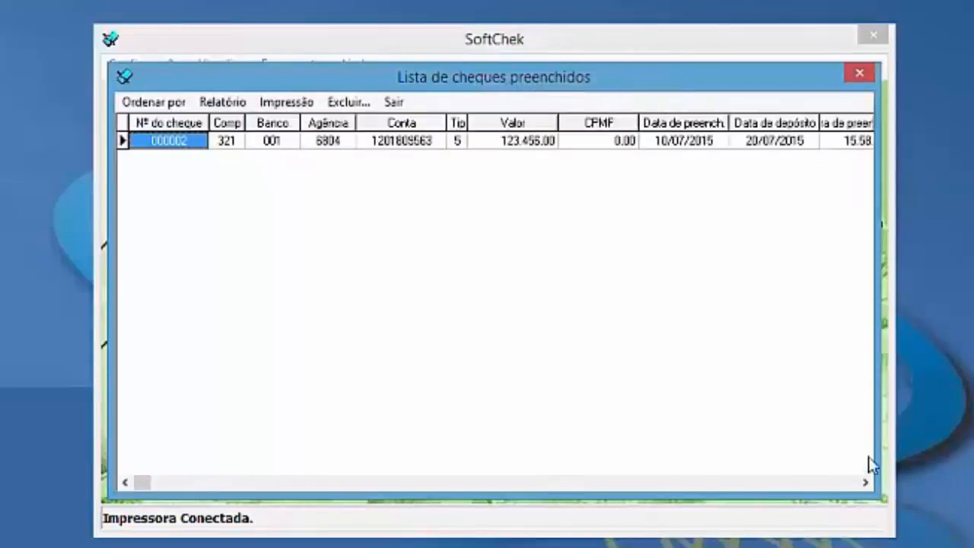
pyautogui.moveTo(576, 76); pyautogui.dragTo(402, 52)
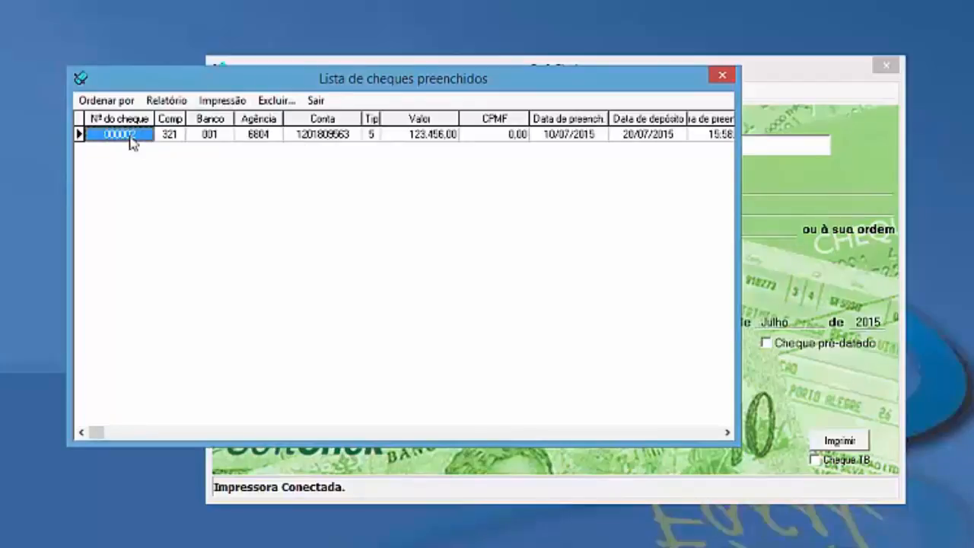
pyautogui.click(727, 432)
pyautogui.doubleClick(726, 431)
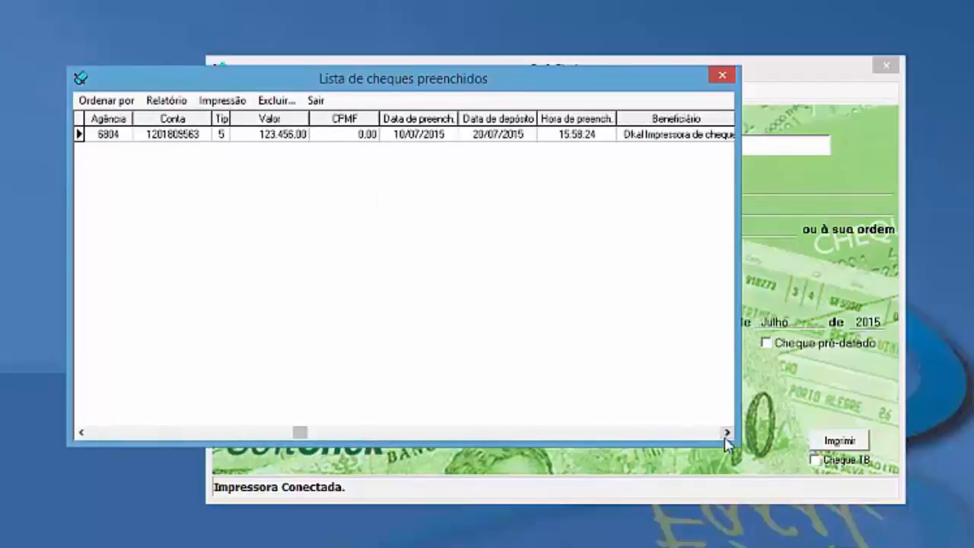
pyautogui.click(727, 431)
pyautogui.click(727, 431)
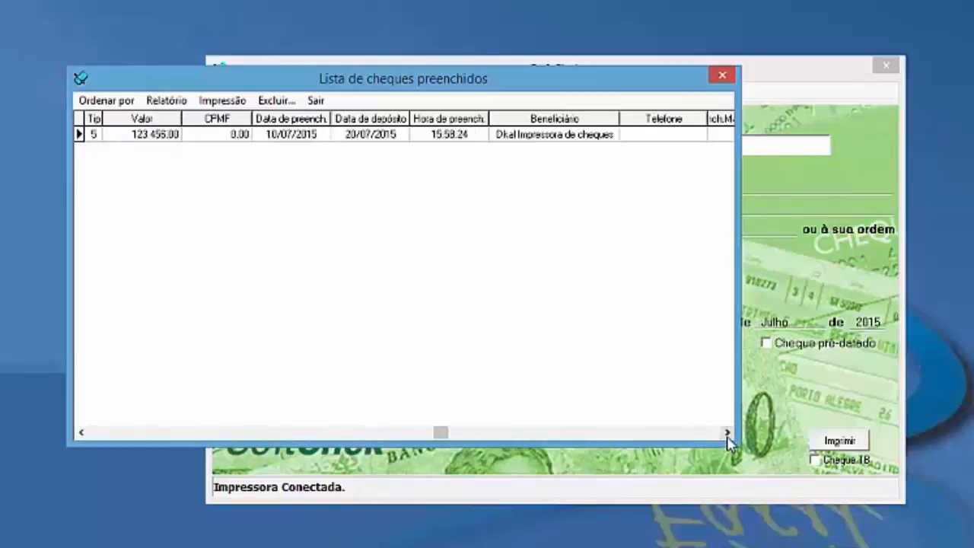
pyautogui.click(726, 432)
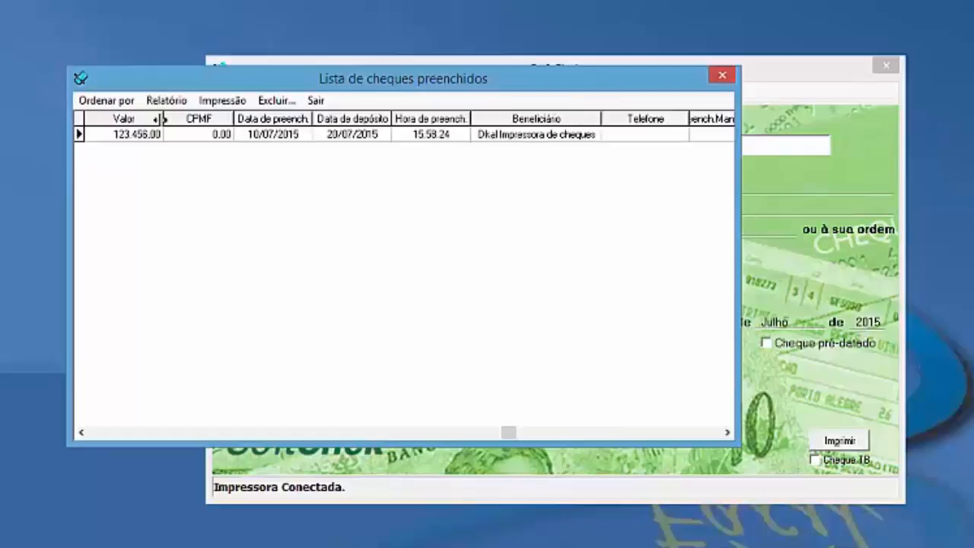
# - View the Simples report of the filled-in cheques list
pyautogui.click(222, 102)
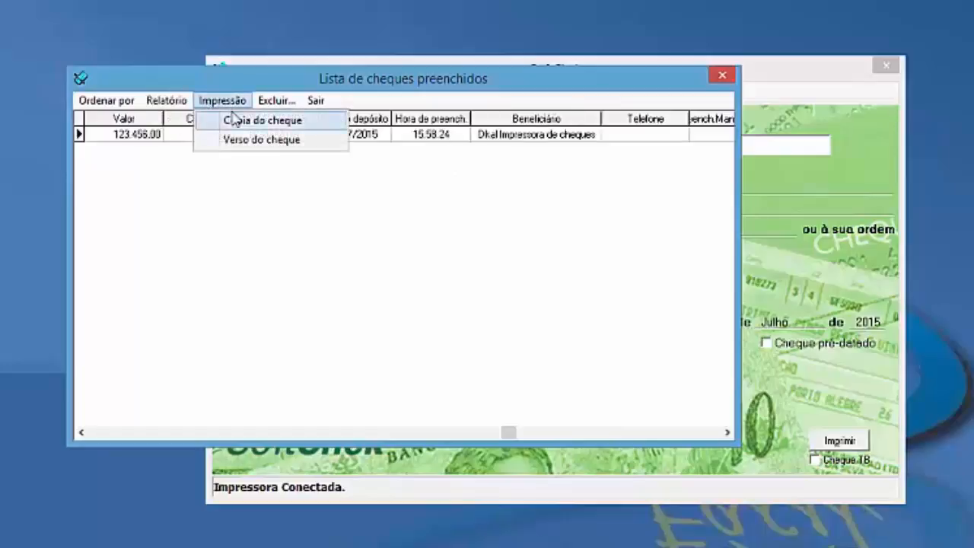
pyautogui.moveTo(174, 101)
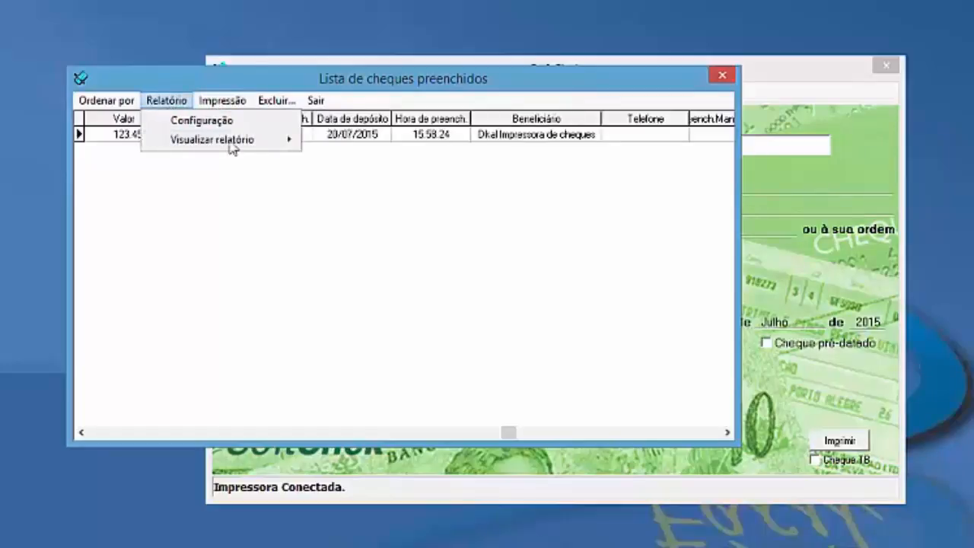
pyautogui.moveTo(248, 145)
pyautogui.click(344, 140)
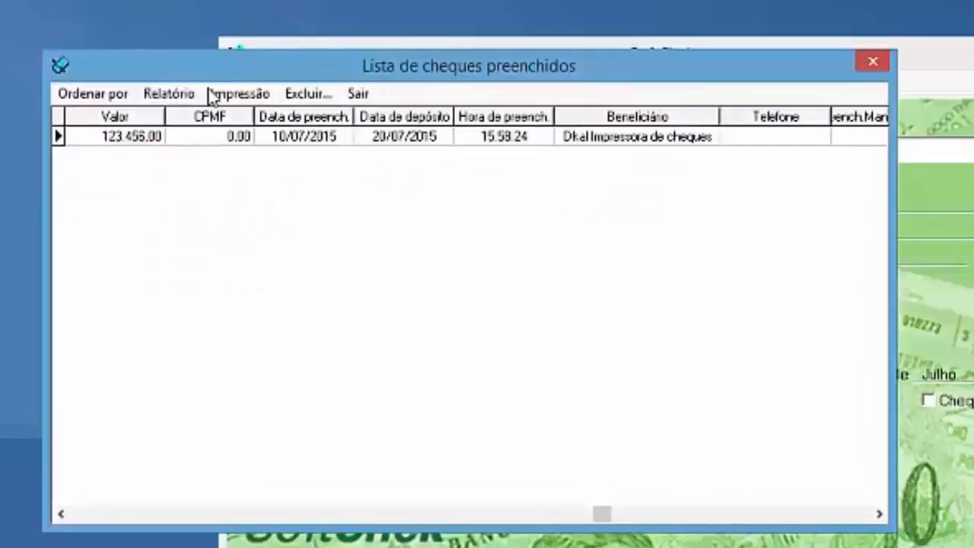
# - View the Comentado 1 report for the same filled-in cheques
pyautogui.click(211, 95)
pyautogui.moveTo(176, 112)
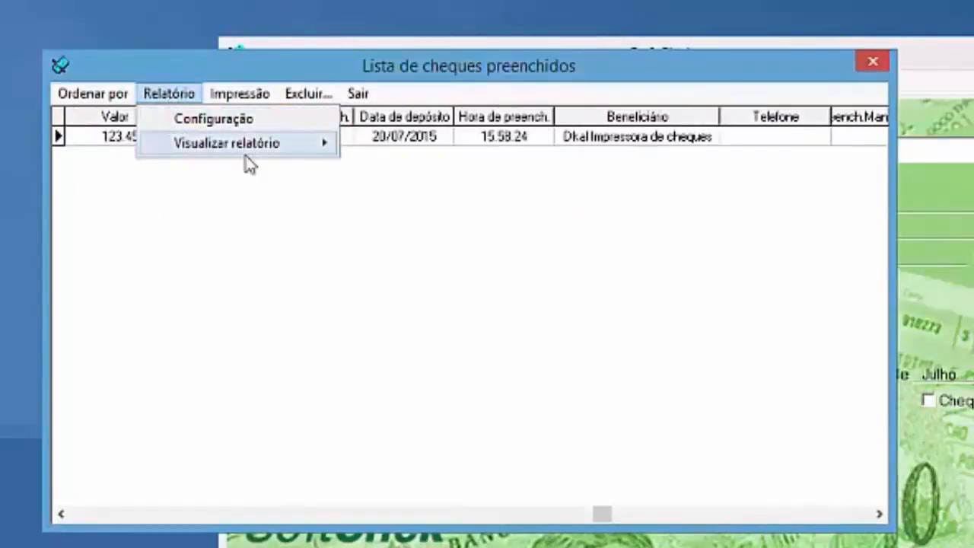
pyautogui.moveTo(262, 151)
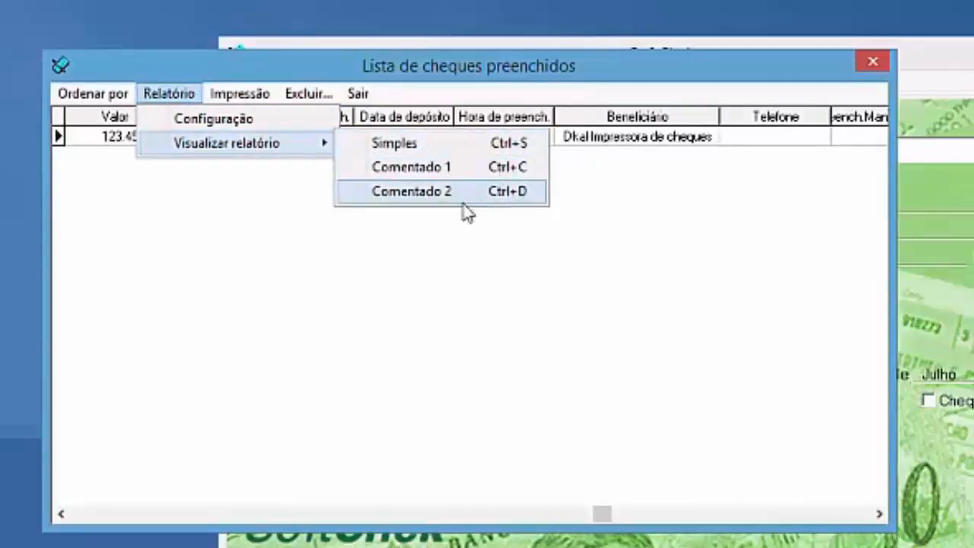
pyautogui.click(461, 168)
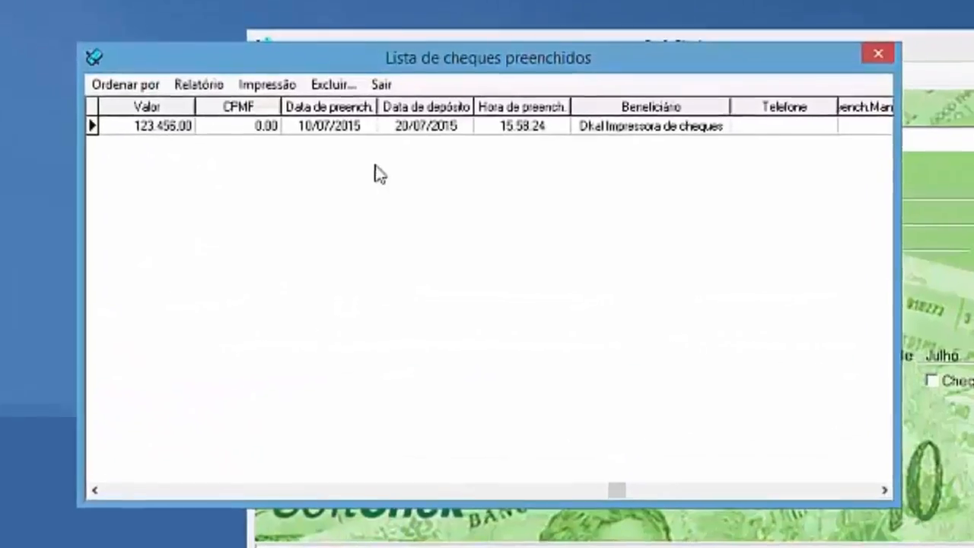
# - View the Comentado 2 report for the filled-in cheques
pyautogui.click(219, 85)
pyautogui.moveTo(274, 133)
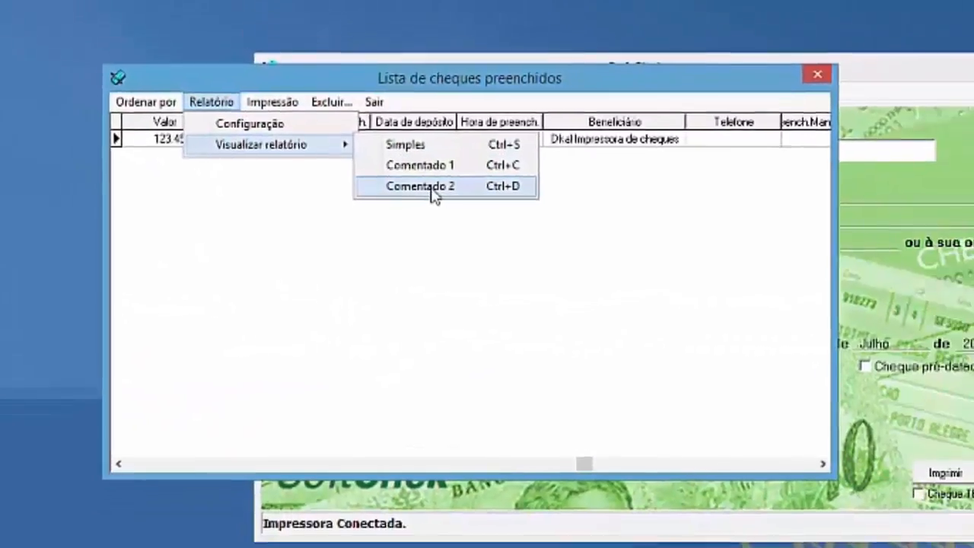
pyautogui.click(449, 186)
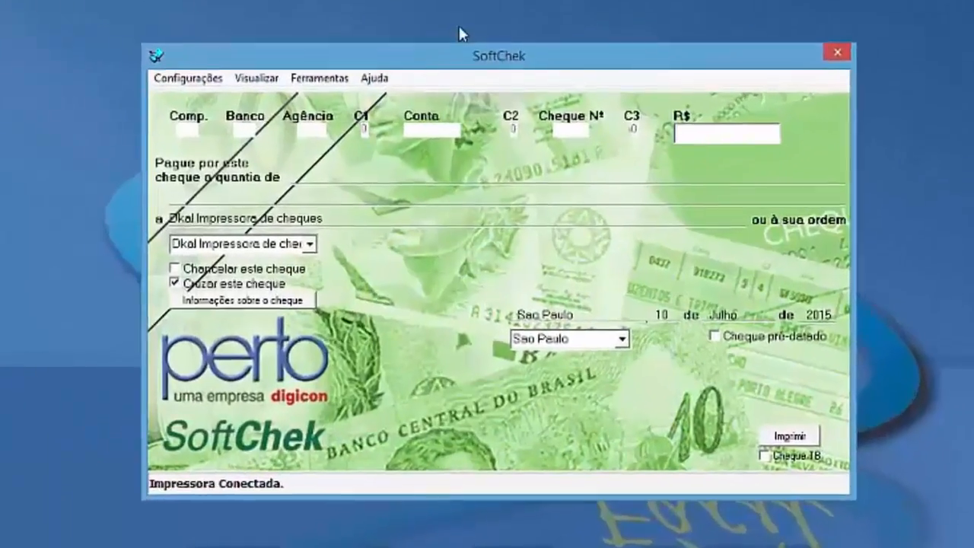
# - Open the layout editor for normal cheques and bring up its list of registered banks
pyautogui.click(314, 81)
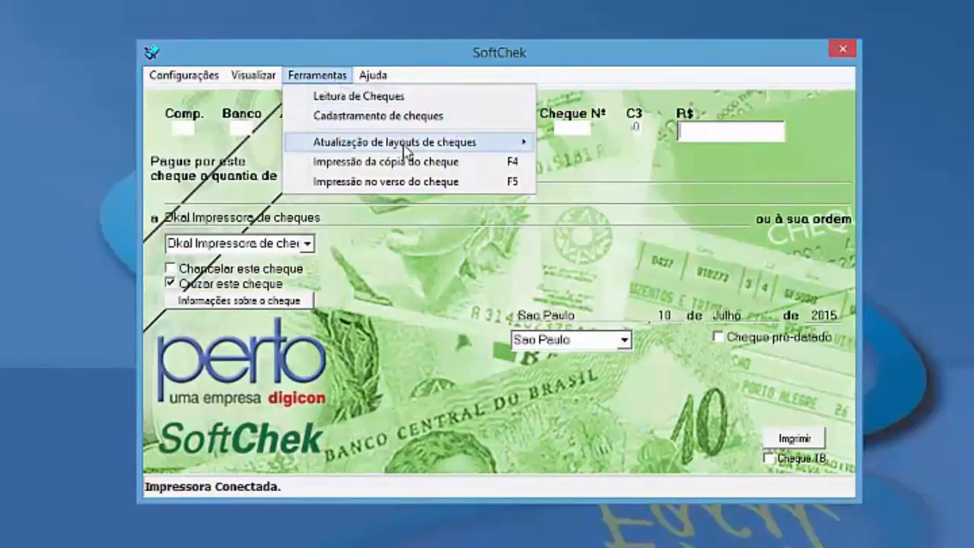
pyautogui.moveTo(456, 151)
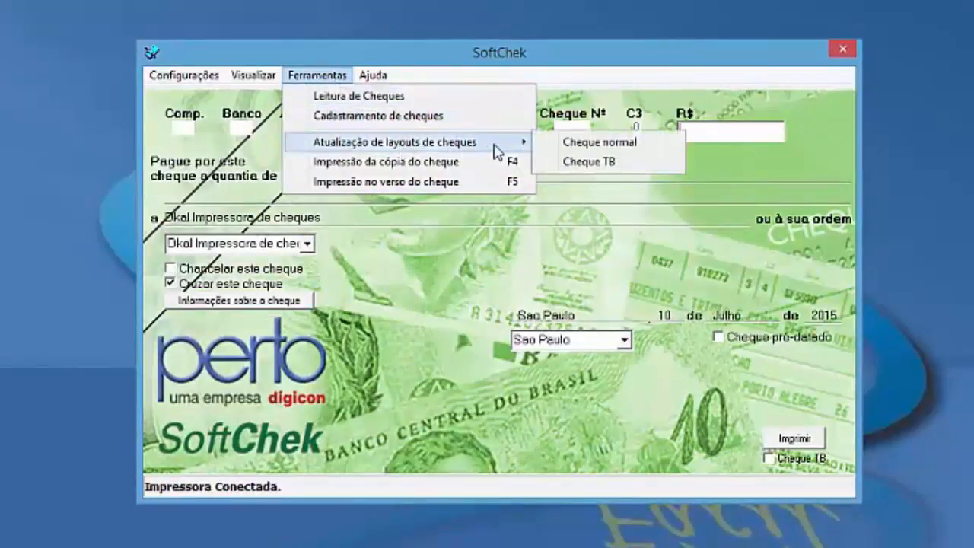
pyautogui.click(635, 147)
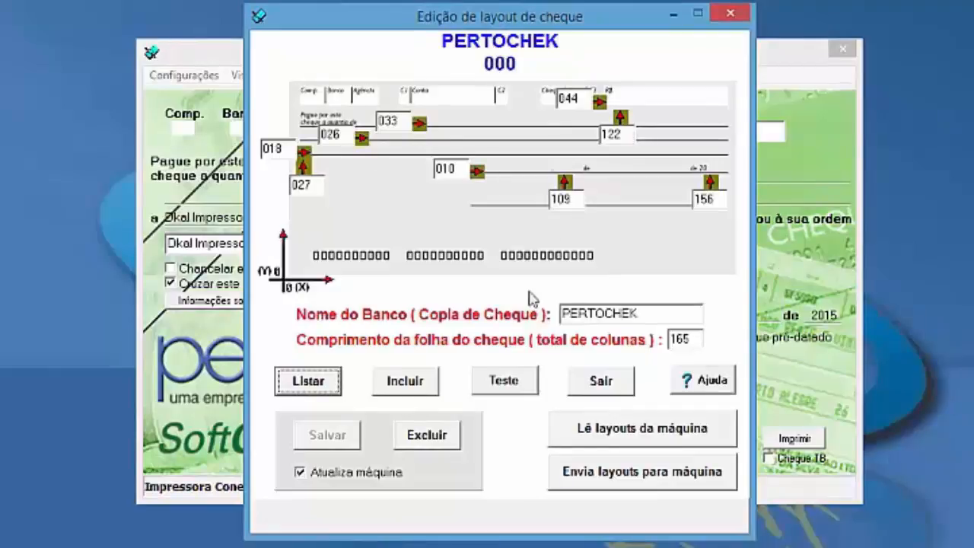
pyautogui.click(308, 380)
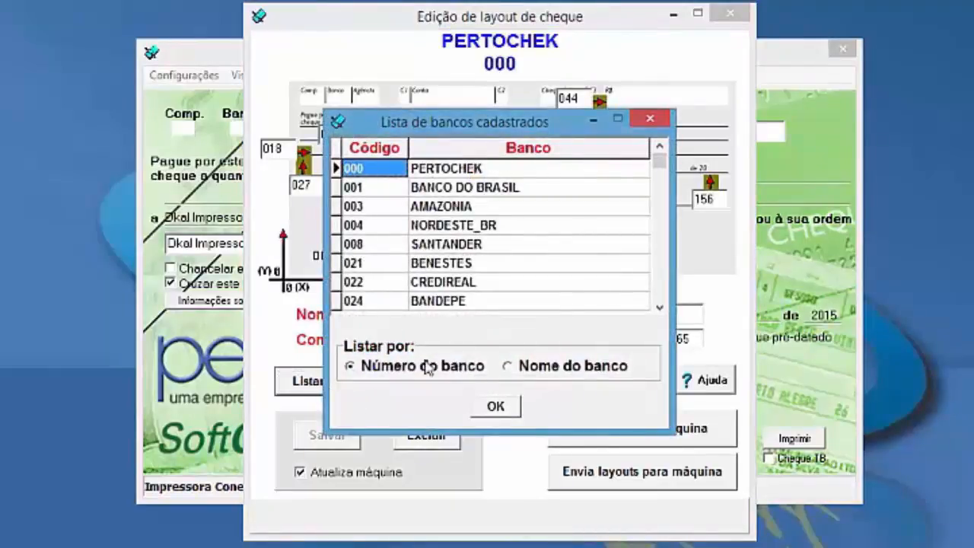
# - Choose bank 341 ITAU from the registered banks and load its cheque layout
pyautogui.click(659, 307)
pyautogui.click(659, 308)
pyautogui.click(659, 307)
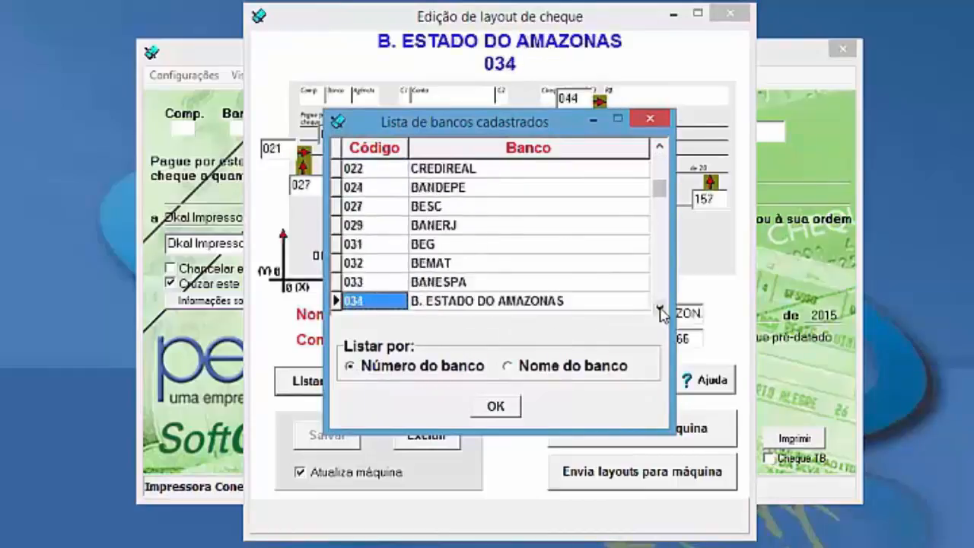
pyautogui.click(659, 307)
pyautogui.click(659, 307)
pyautogui.click(659, 307)
pyautogui.click(659, 308)
pyautogui.click(659, 308)
pyautogui.click(659, 307)
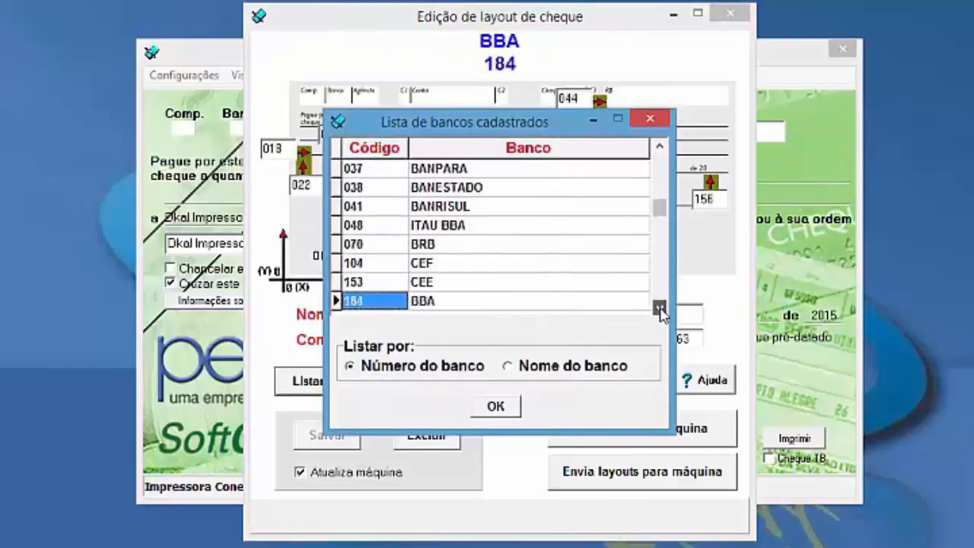
pyautogui.click(659, 308)
pyautogui.click(659, 307)
pyautogui.click(659, 307)
pyautogui.click(659, 308)
pyautogui.click(659, 307)
pyautogui.click(659, 308)
pyautogui.click(659, 308)
pyautogui.click(659, 307)
pyautogui.click(659, 308)
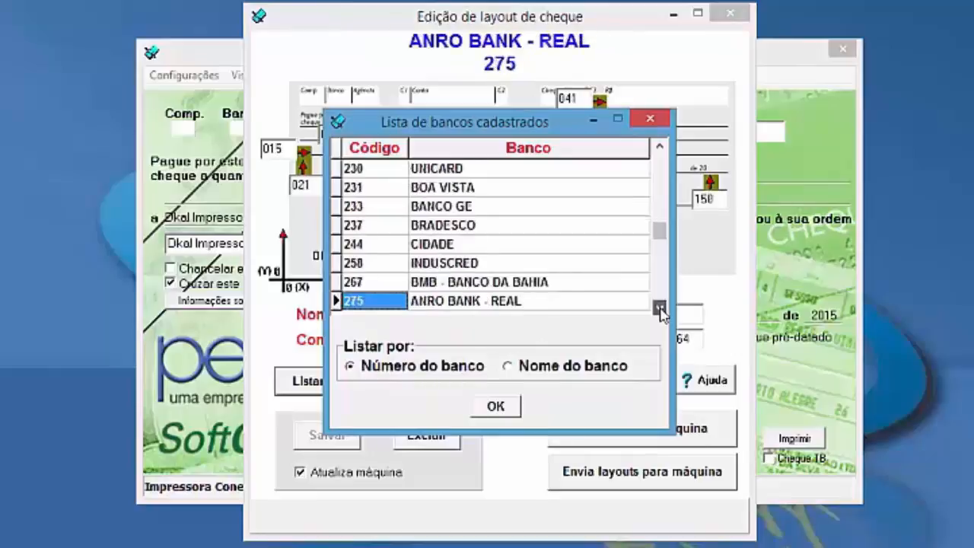
pyautogui.click(658, 308)
pyautogui.click(658, 307)
pyautogui.click(659, 307)
pyautogui.click(659, 308)
pyautogui.click(659, 307)
pyautogui.click(659, 307)
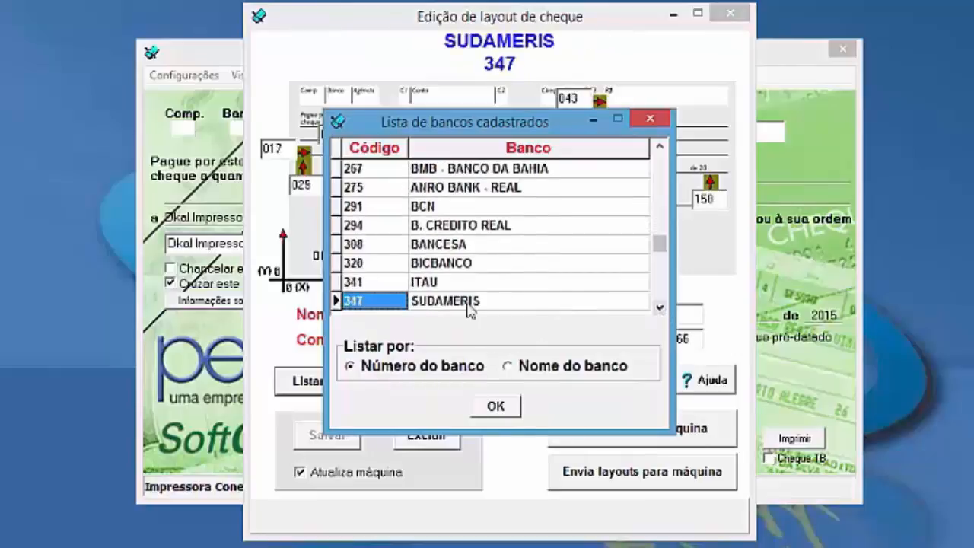
pyautogui.click(443, 283)
pyautogui.click(502, 411)
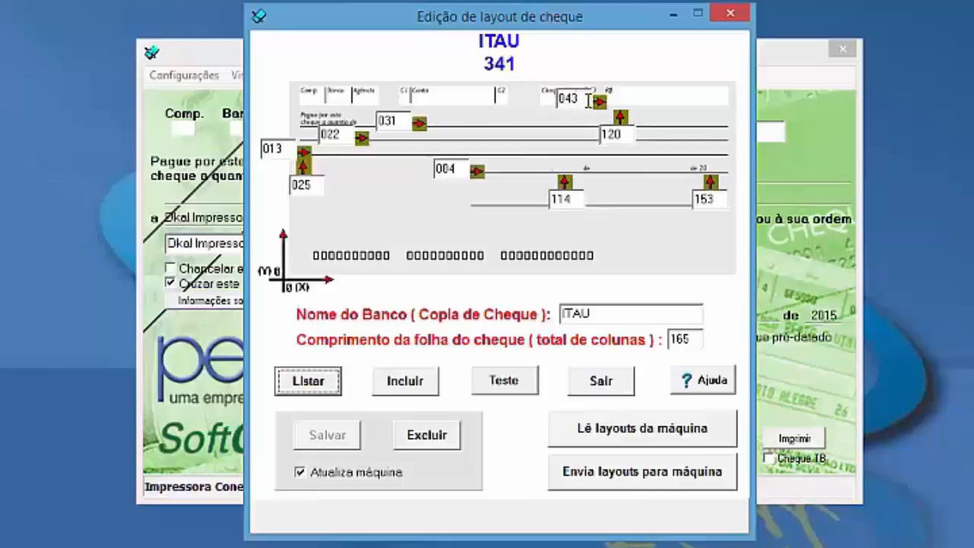
# - Try 032 as the vertical position of the first amount-in-words line in the ITAU layout
pyautogui.moveTo(587, 101); pyautogui.dragTo(508, 102)
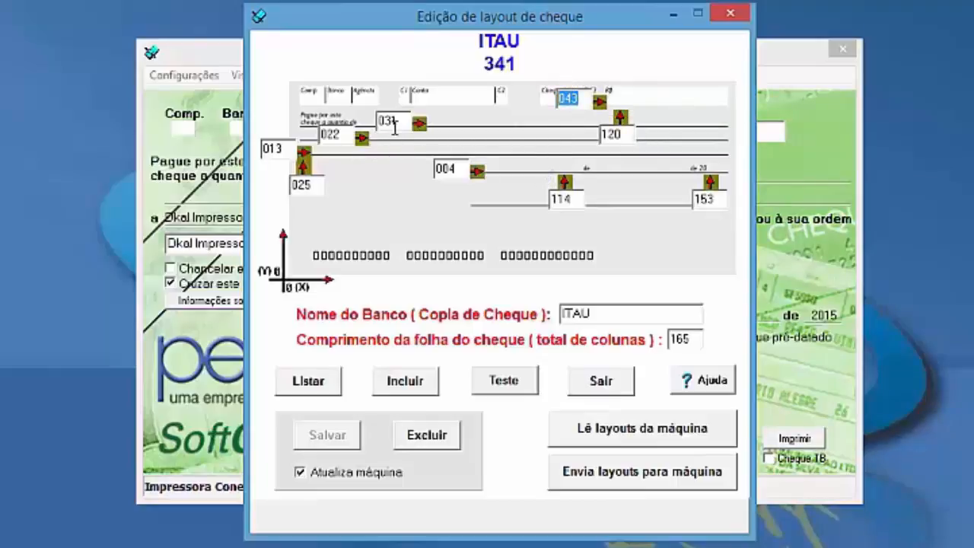
pyautogui.moveTo(396, 125); pyautogui.dragTo(334, 119)
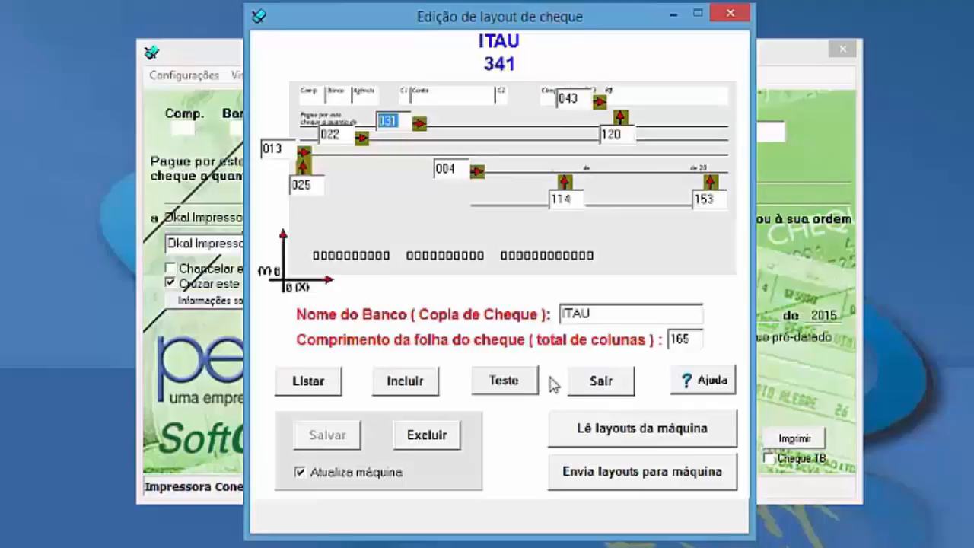
pyautogui.write('032')
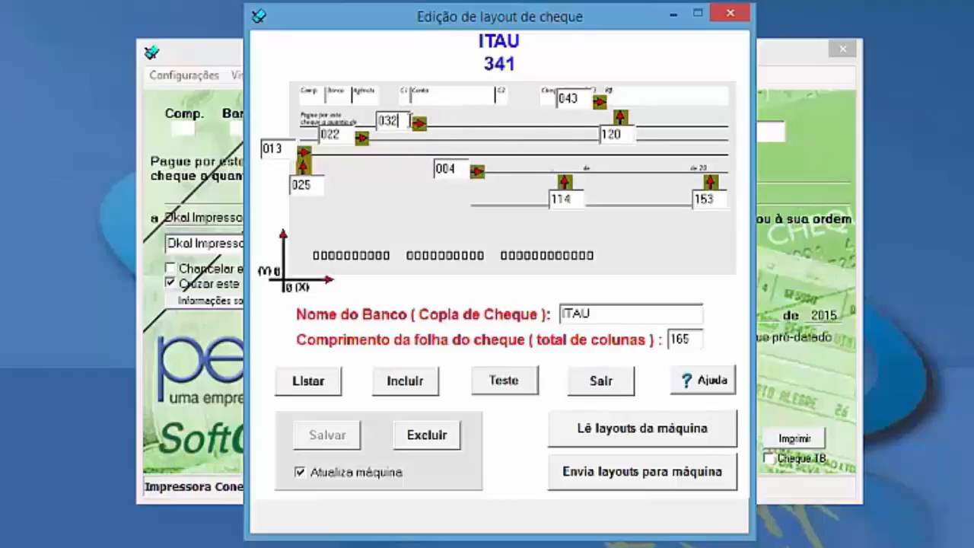
# - Set the first amount-in-words line's vertical position to 029 and the beneficiary line's horizontal start to 026
pyautogui.moveTo(409, 120); pyautogui.dragTo(354, 118)
pyautogui.write('0')
pyautogui.write('6')
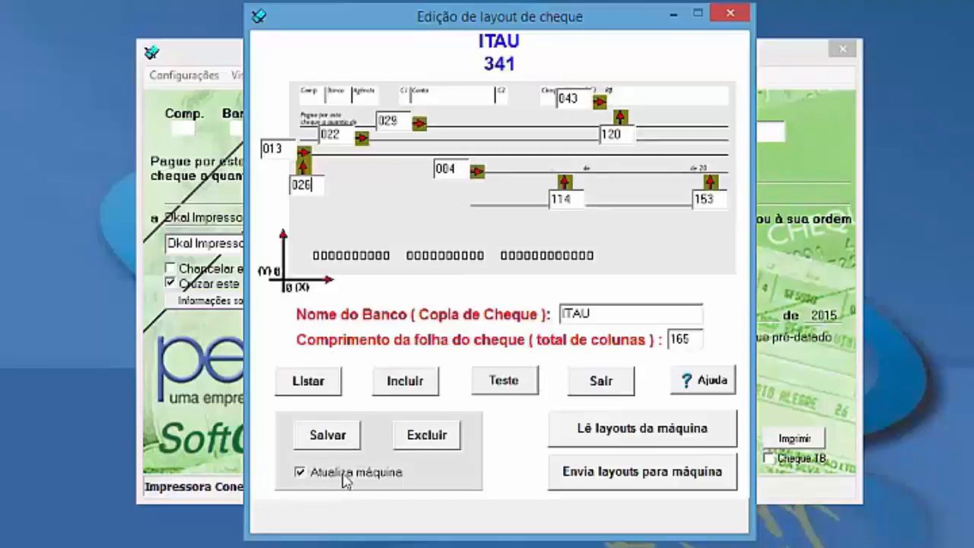
# - Save the modified ITAU layout with the machine update enabled and close the layout editor
pyautogui.click(354, 434)
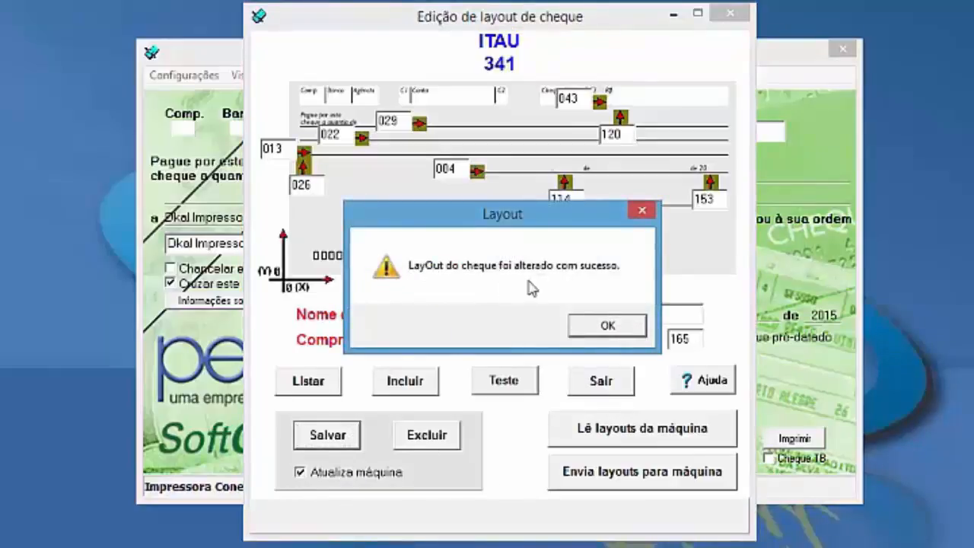
pyautogui.click(608, 326)
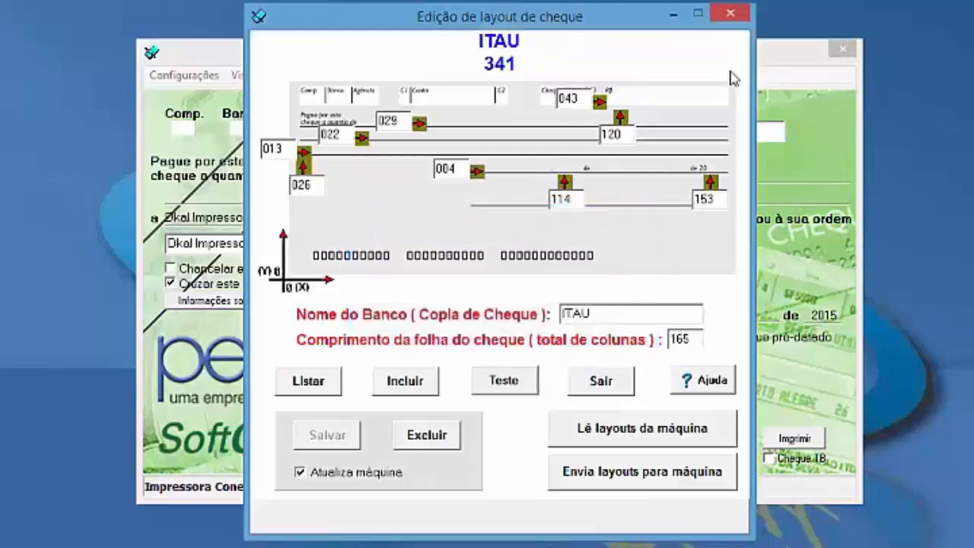
pyautogui.click(729, 13)
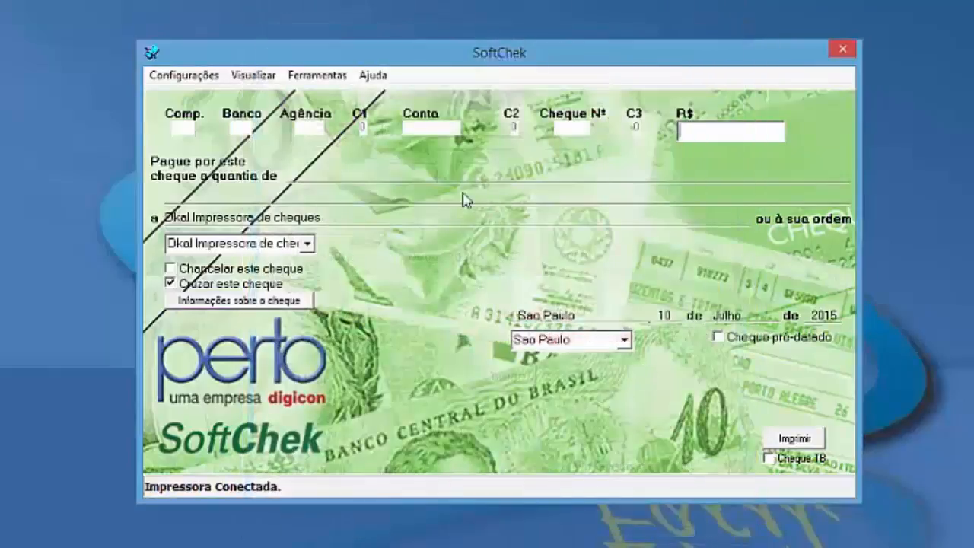